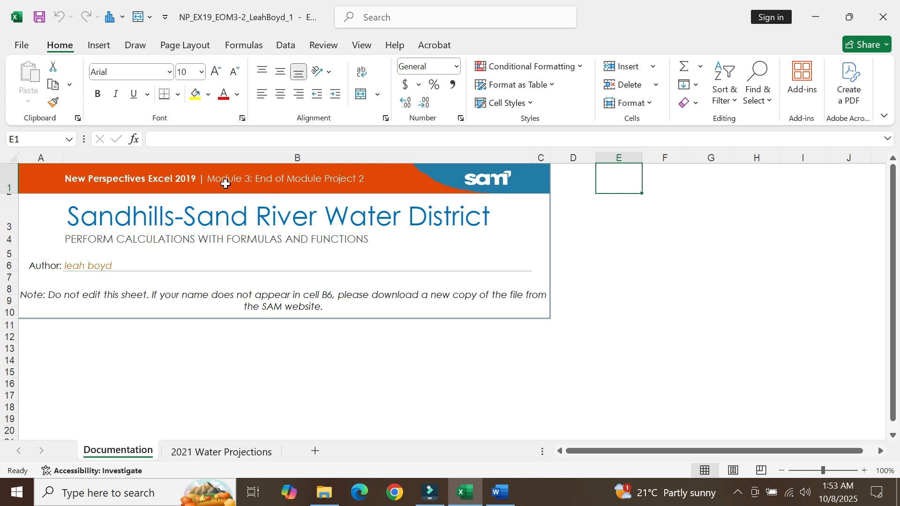
Switch to the Word instructions document and read the Getting Started section on saving the workbook
click(219, 183)
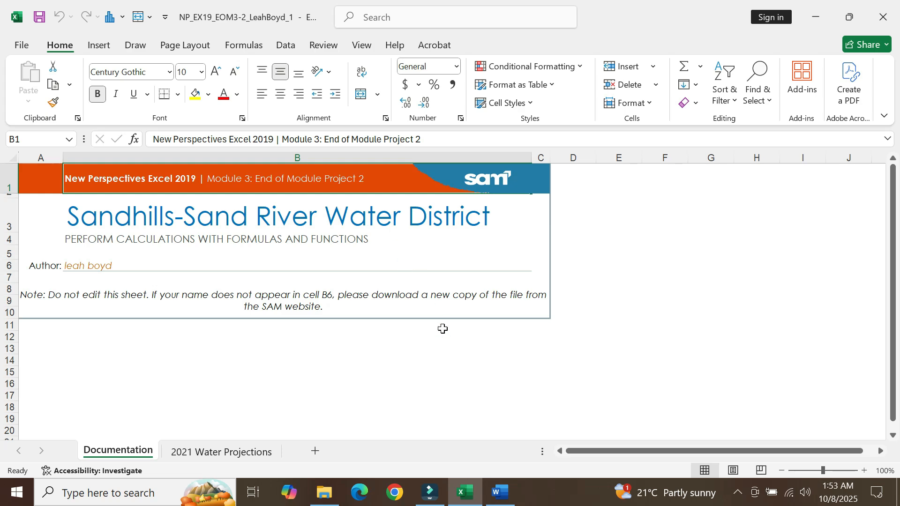
click(500, 493)
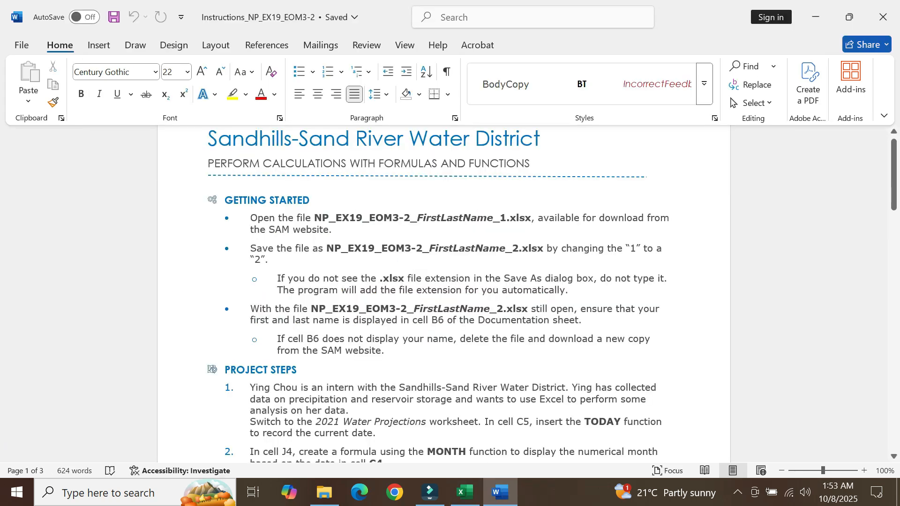
double_click(282, 230)
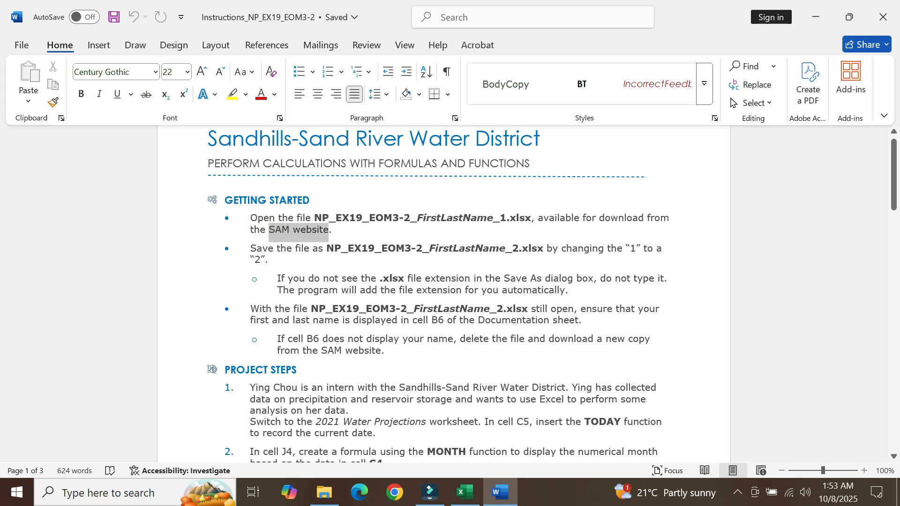
click(361, 248)
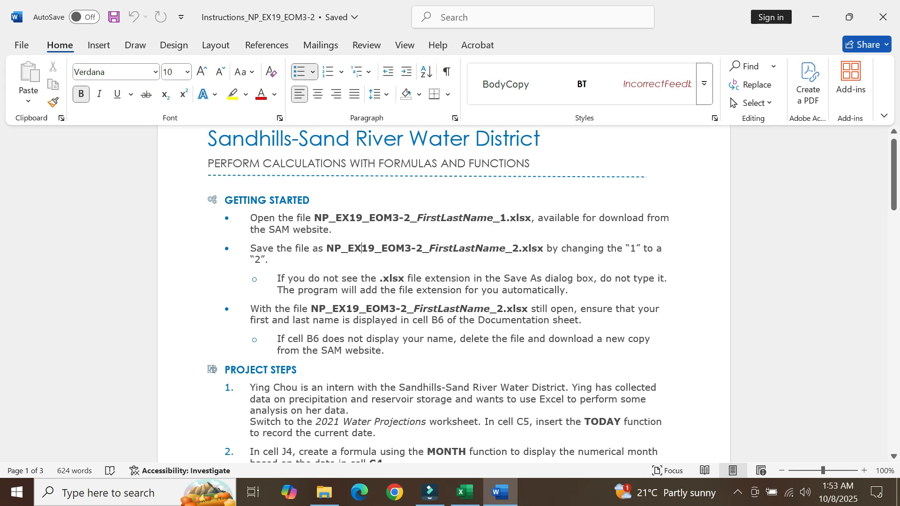
Return to the Excel workbook and save a copy in Downloads with the final digit of its file name changed to 2
mouse_move(466, 493)
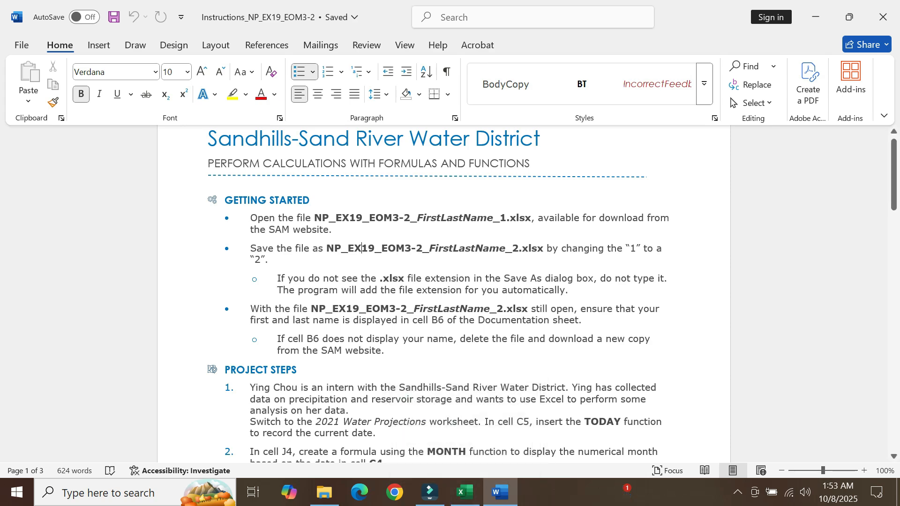
click(462, 495)
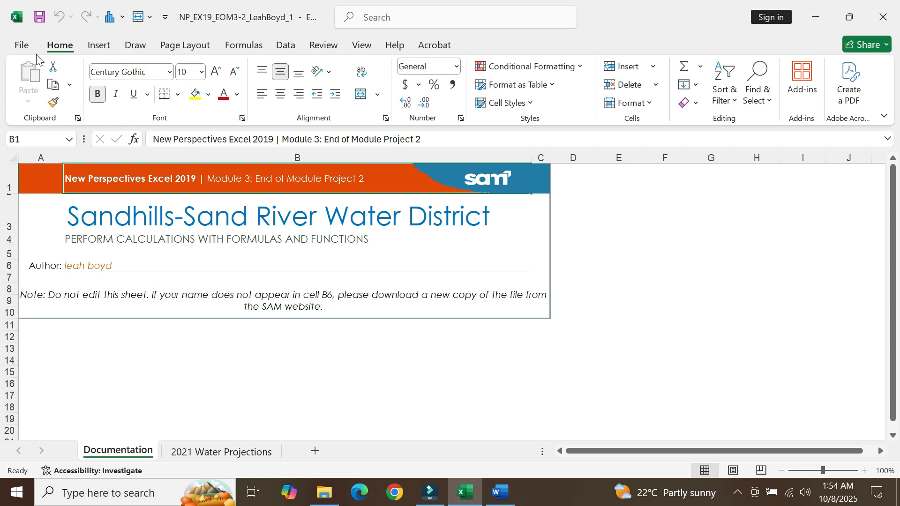
click(30, 46)
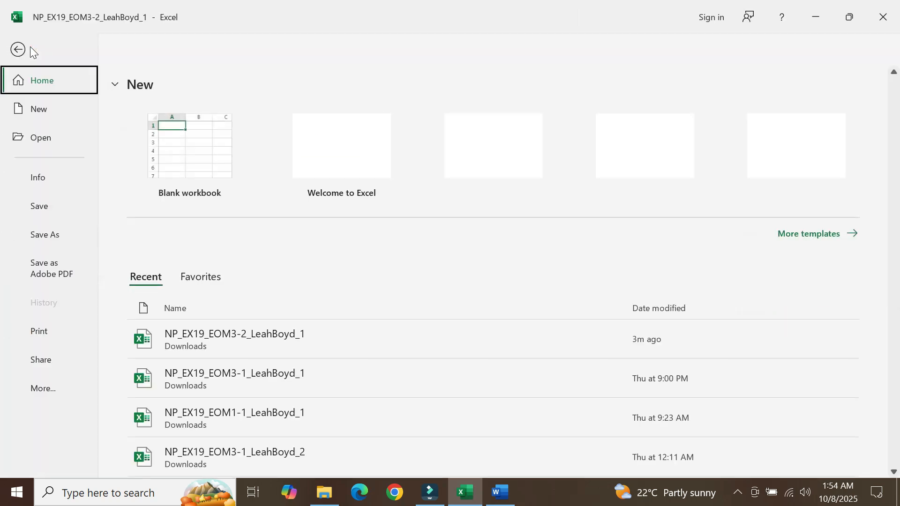
click(44, 236)
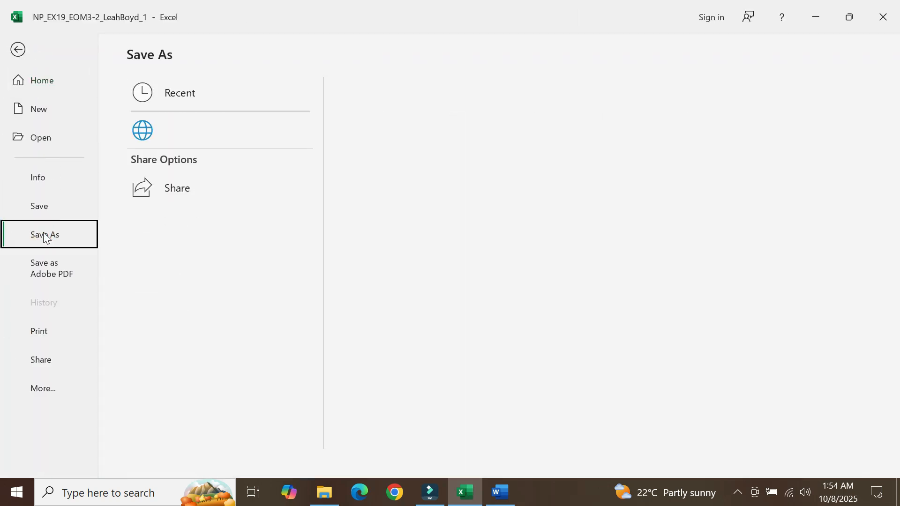
click(181, 346)
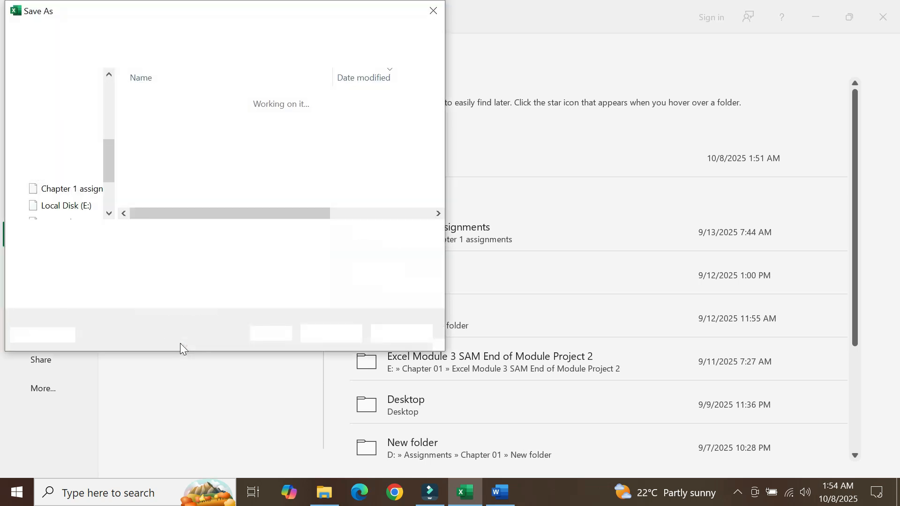
click(217, 235)
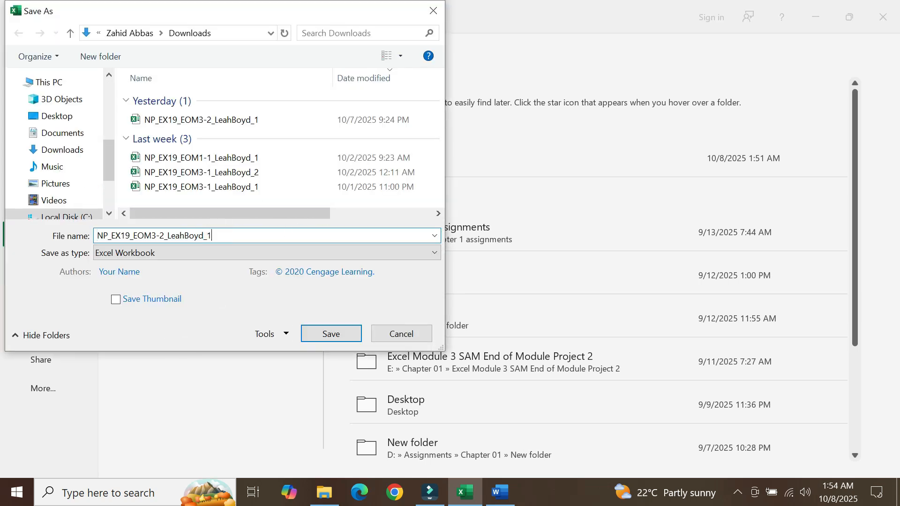
key(BackSpace)
text(2)
click(328, 334)
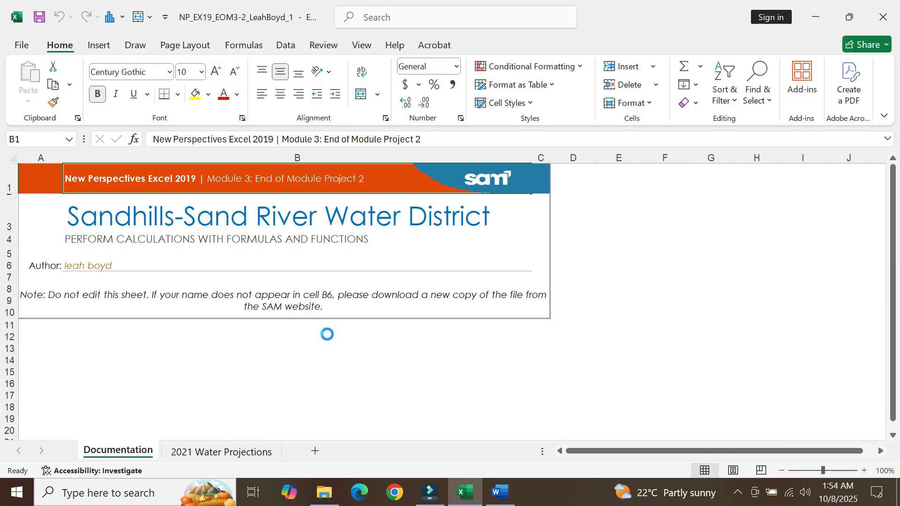
Switch to the Word instructions and read project step 1 about the TODAY function in cell C5
click(501, 492)
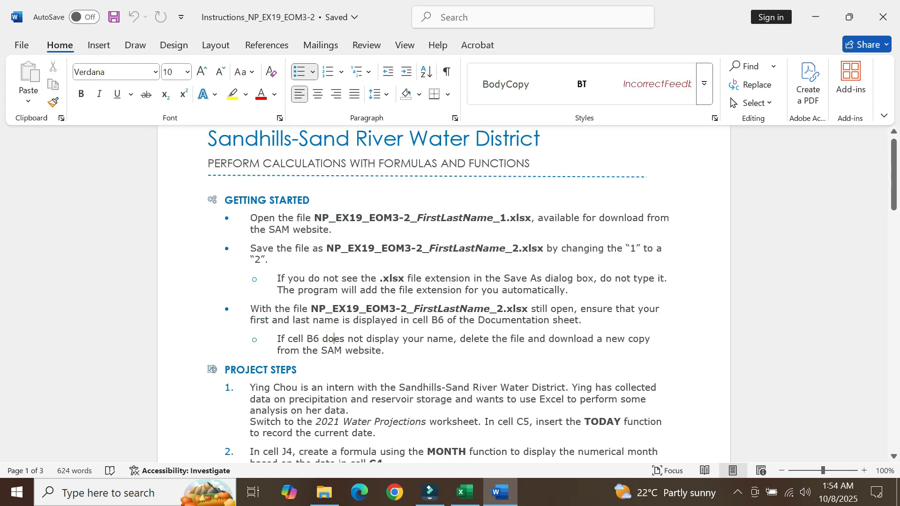
click(334, 359)
click(334, 421)
scroll(334, 422, down, 6)
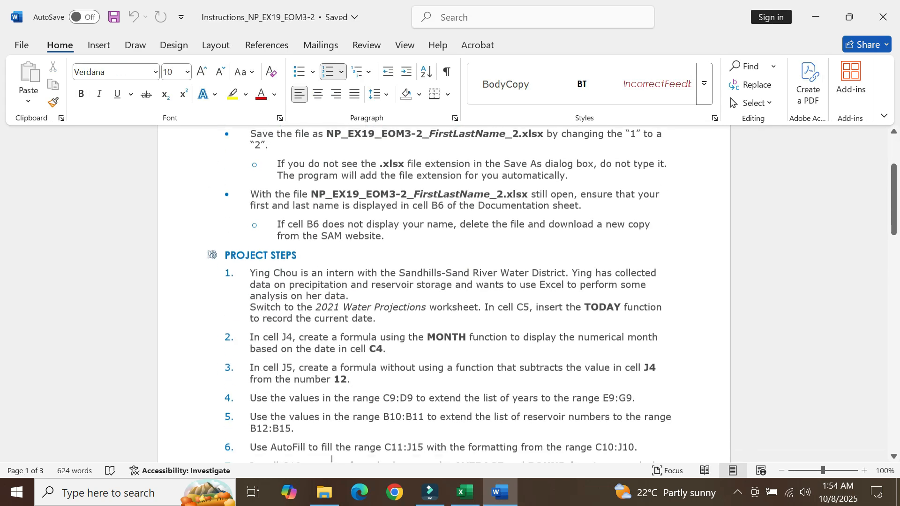
click(335, 450)
scroll(333, 454, down, 1)
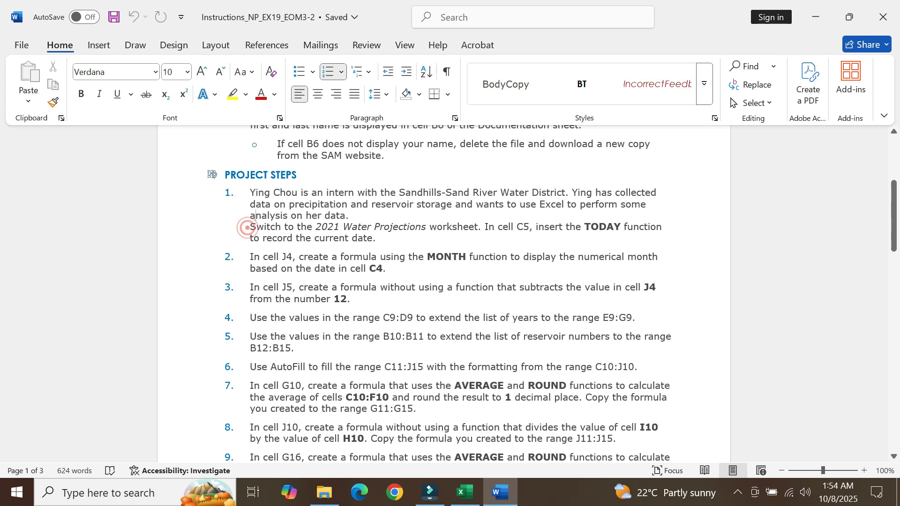
drag(248, 227, 374, 239)
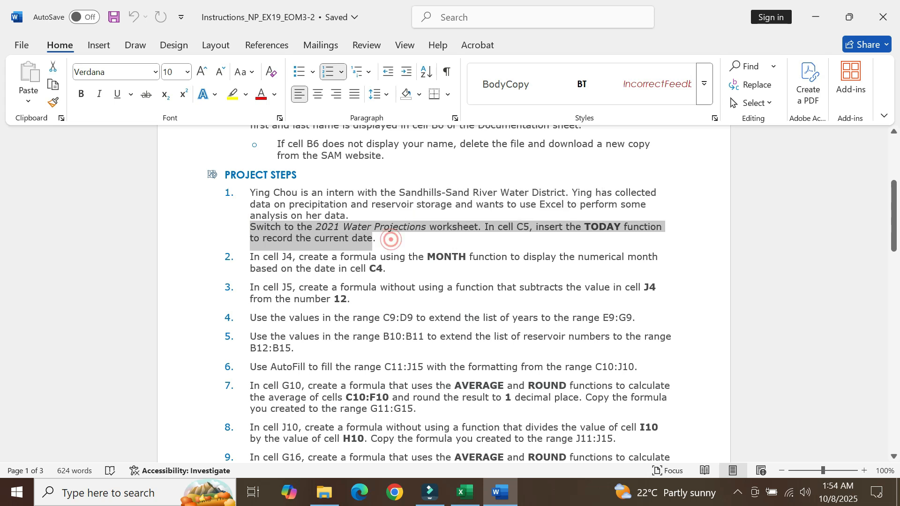
click(378, 239)
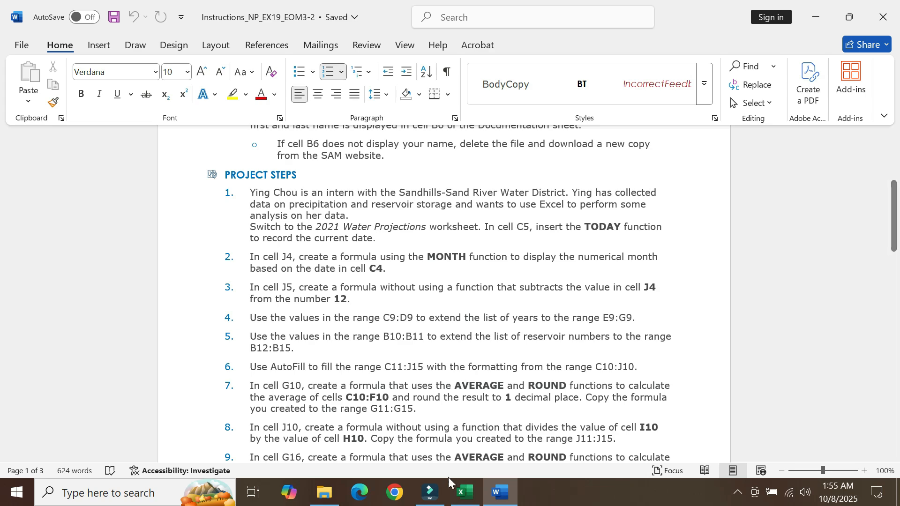
In the Excel workbook, enter =TODAY() in cell C5 of the 2021 Water Projections worksheet
click(462, 498)
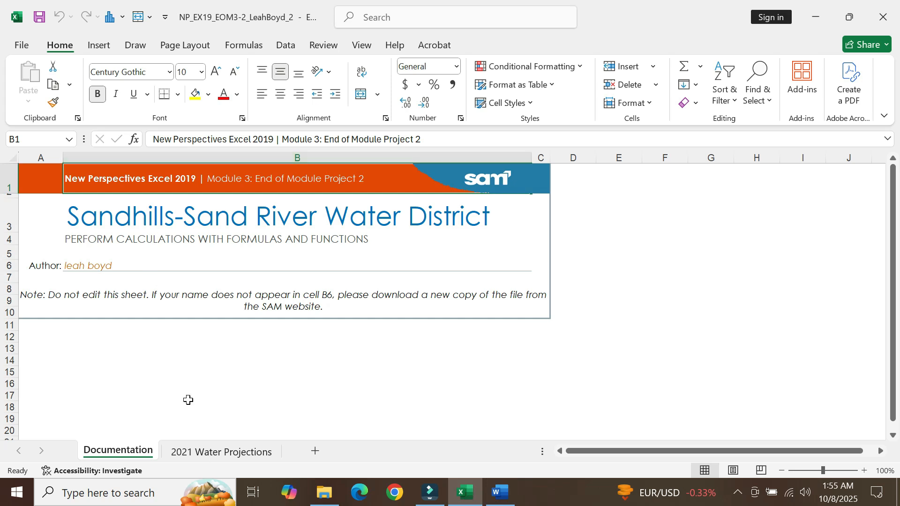
click(219, 452)
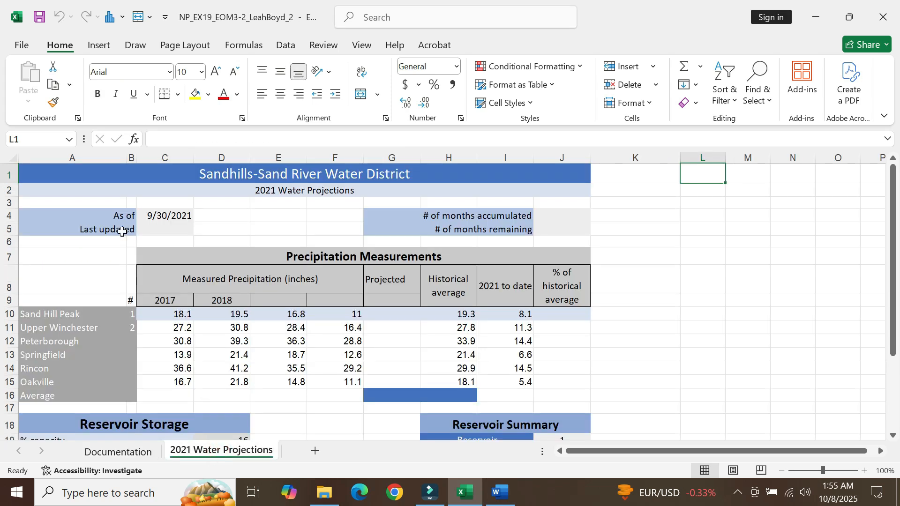
click(178, 229)
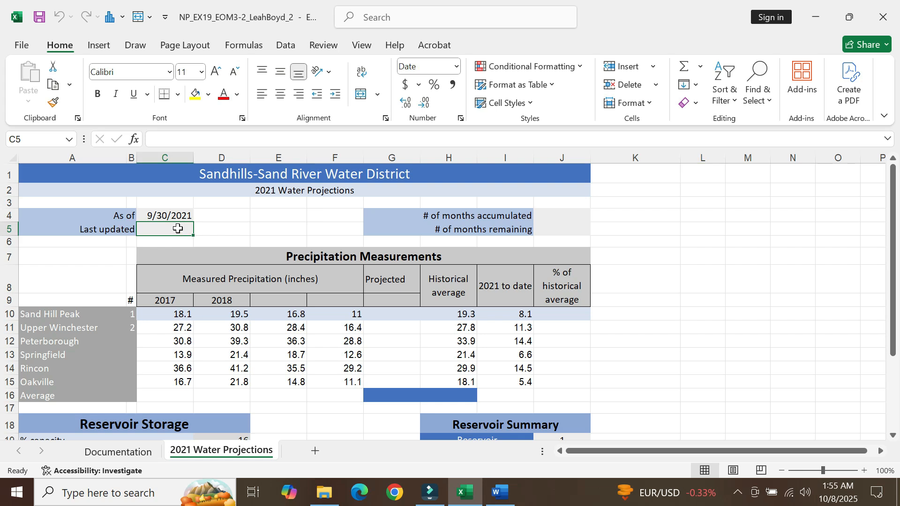
text(=)
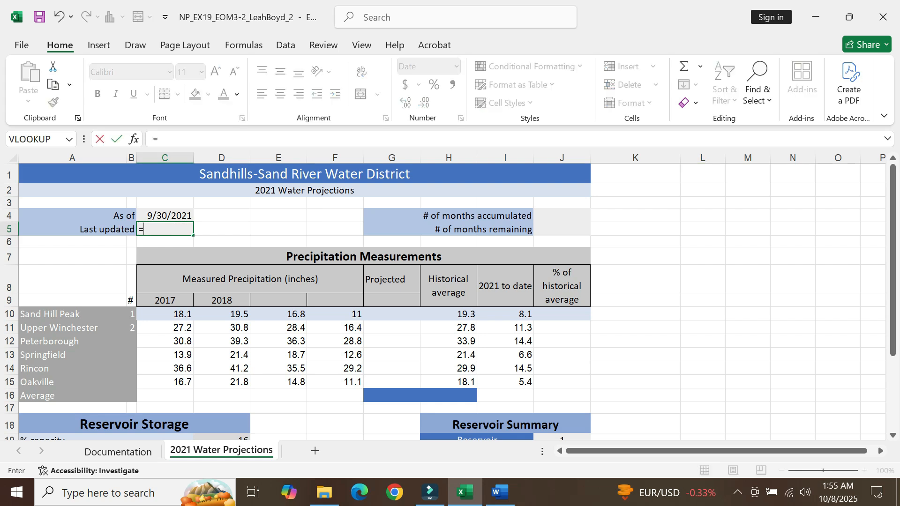
text(TODAY)
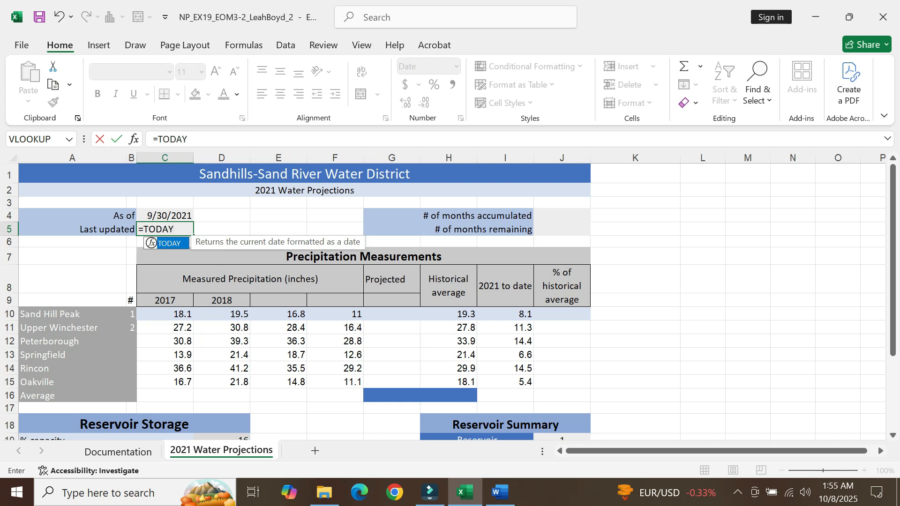
double_click(151, 243)
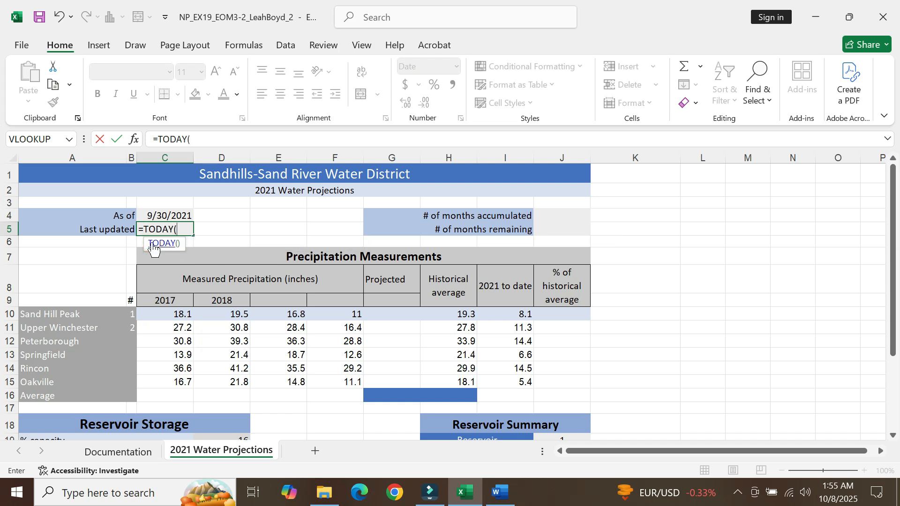
text())
key(Return)
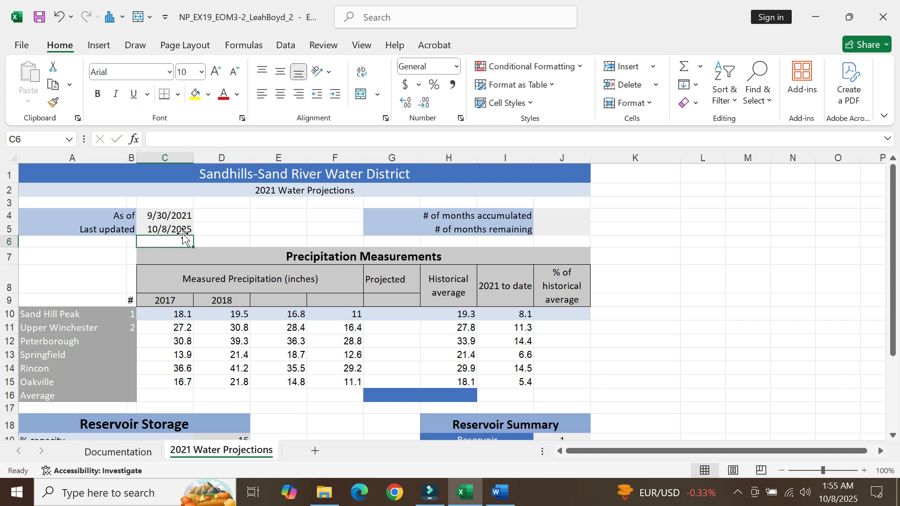
Check project step 2 in the Word instructions and enter =MONTH(C4) in cell J4 of the Excel worksheet
click(500, 492)
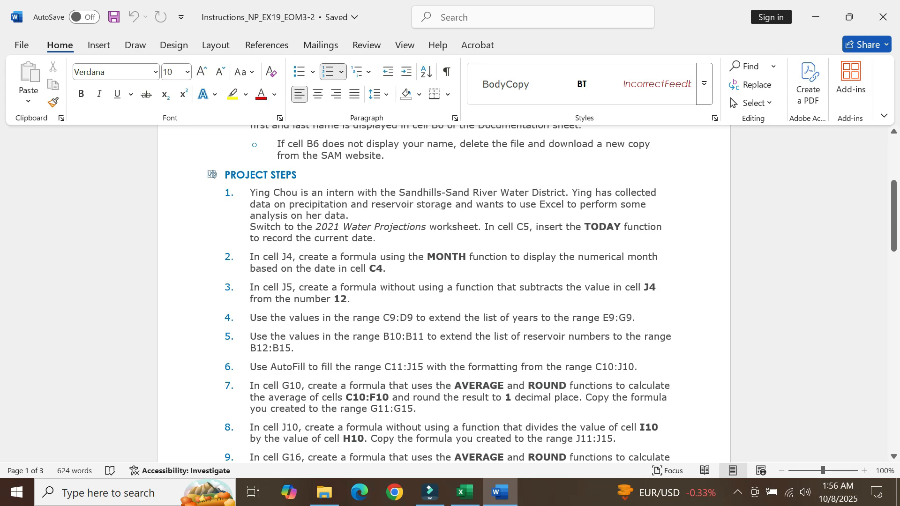
click(465, 493)
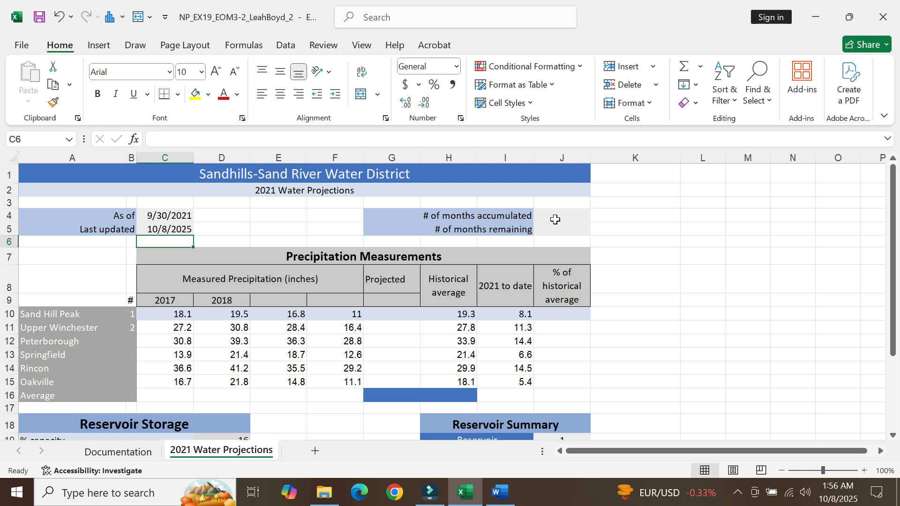
click(556, 219)
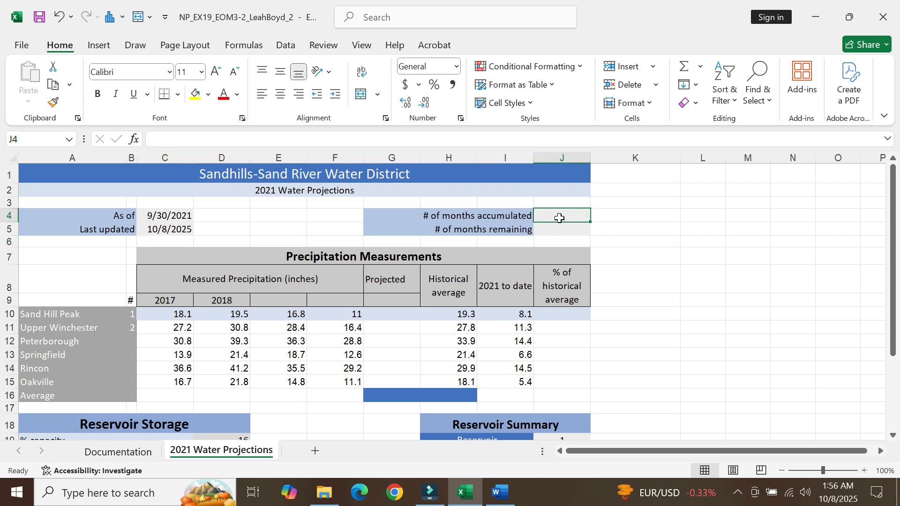
text(=)
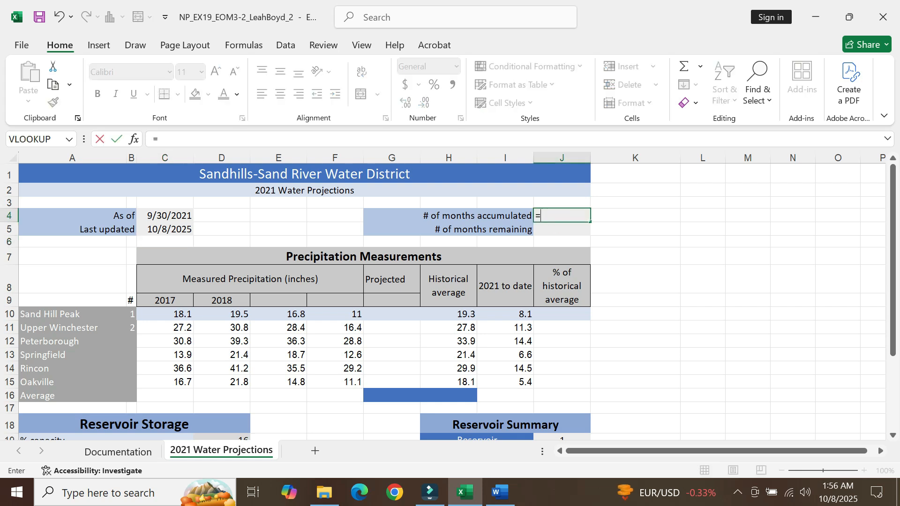
text(MON)
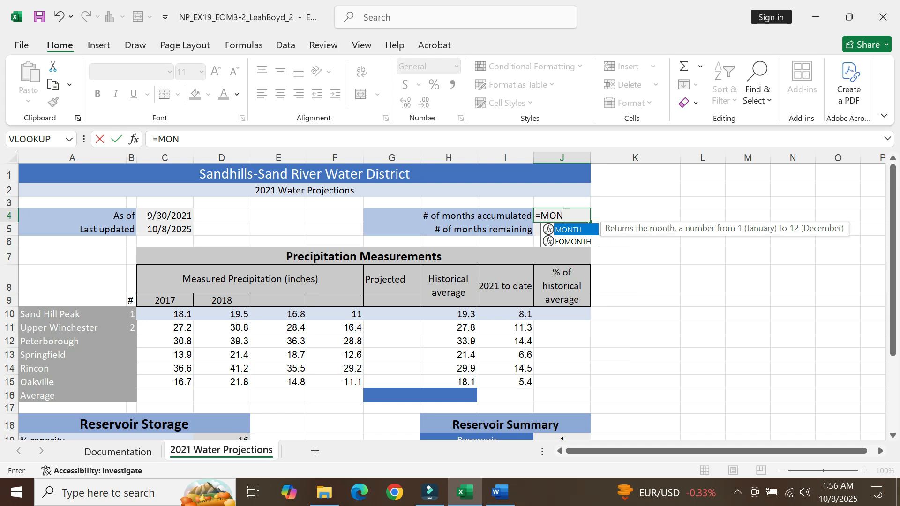
click(550, 230)
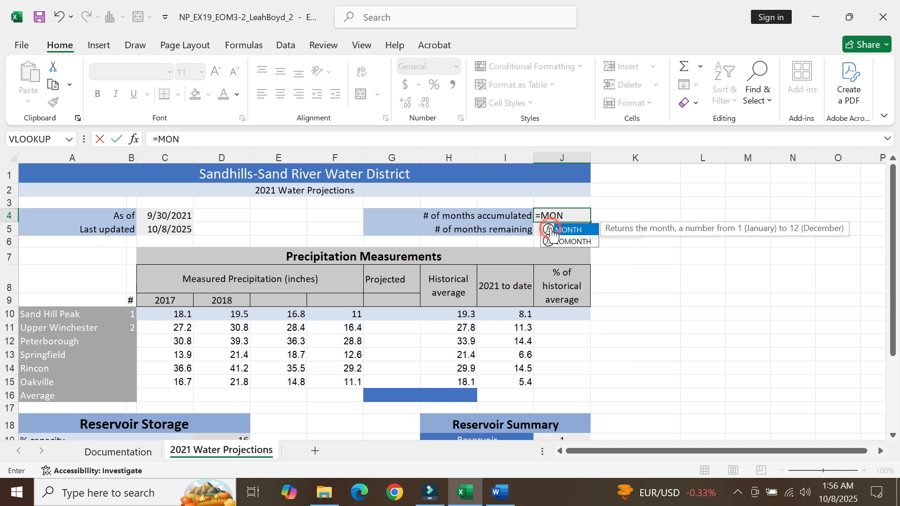
double_click(552, 231)
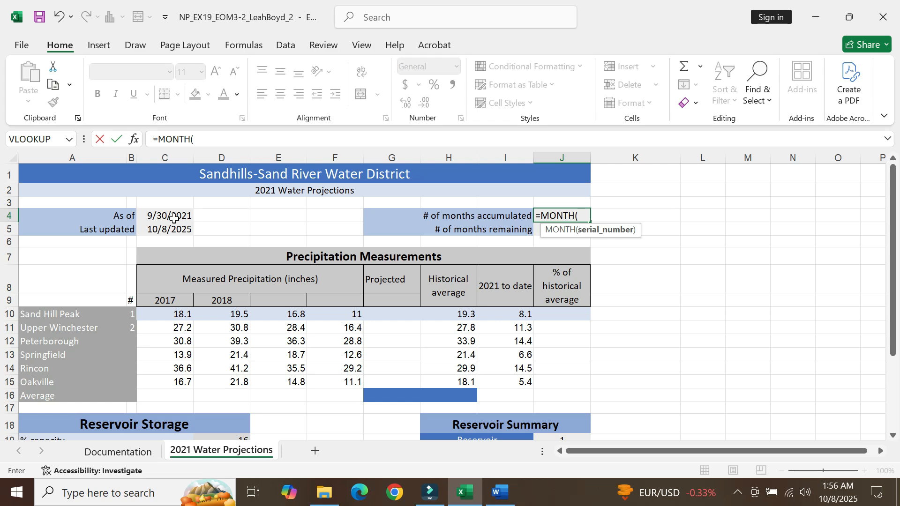
click(501, 493)
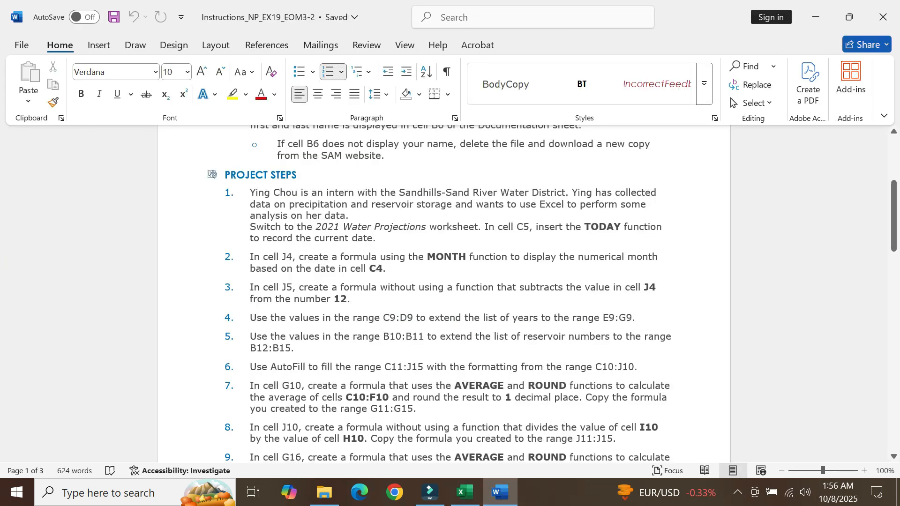
click(465, 493)
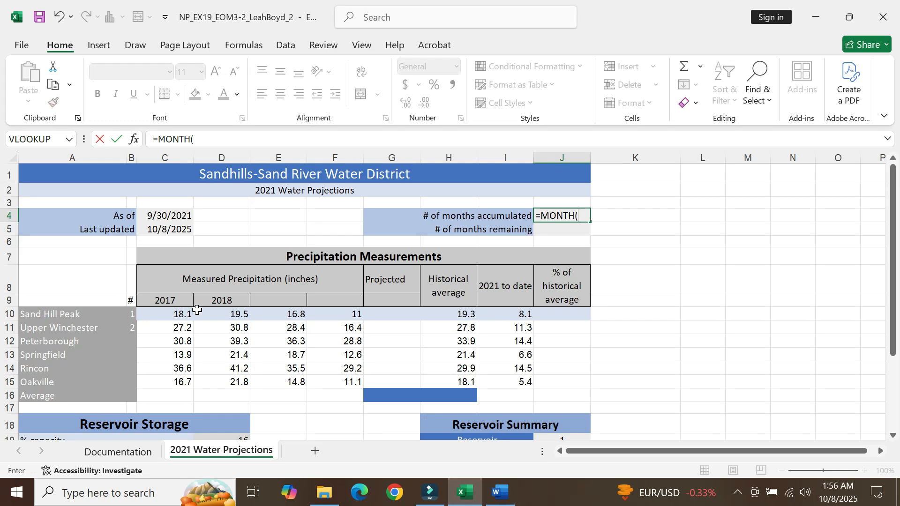
click(161, 216)
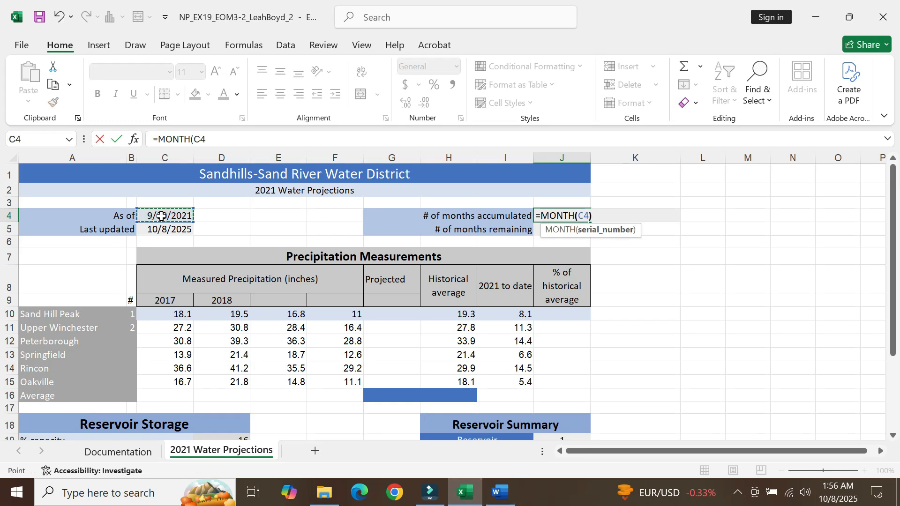
key(Escape)
key(Return)
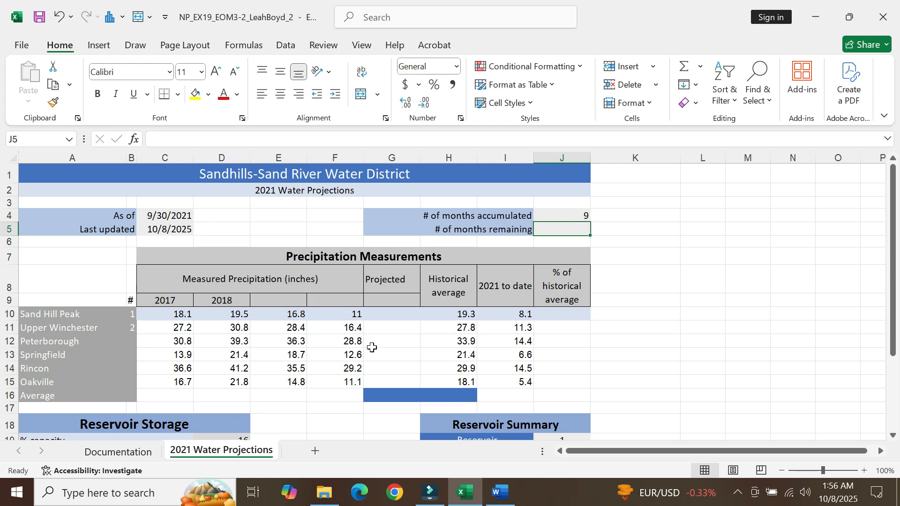
Check project step 3 in the Word instructions and enter =(12-J4) in cell J5 of the Excel worksheet
click(500, 498)
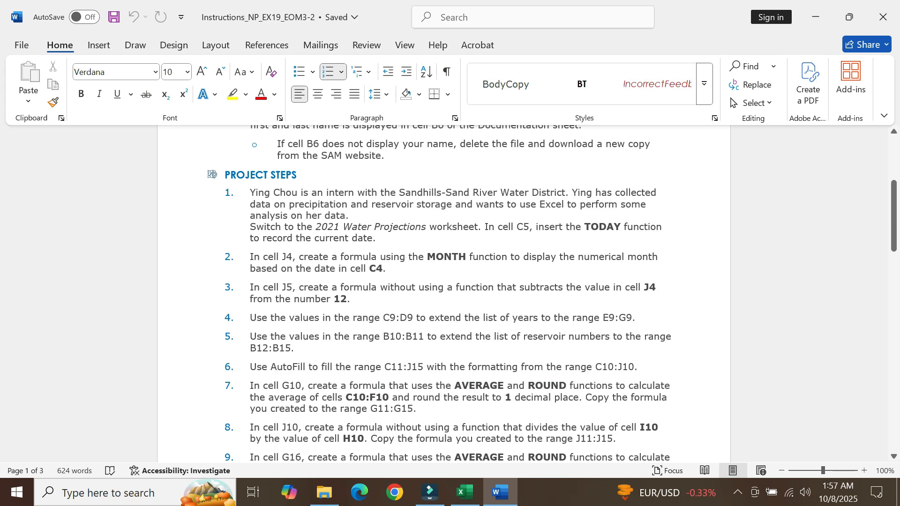
click(462, 495)
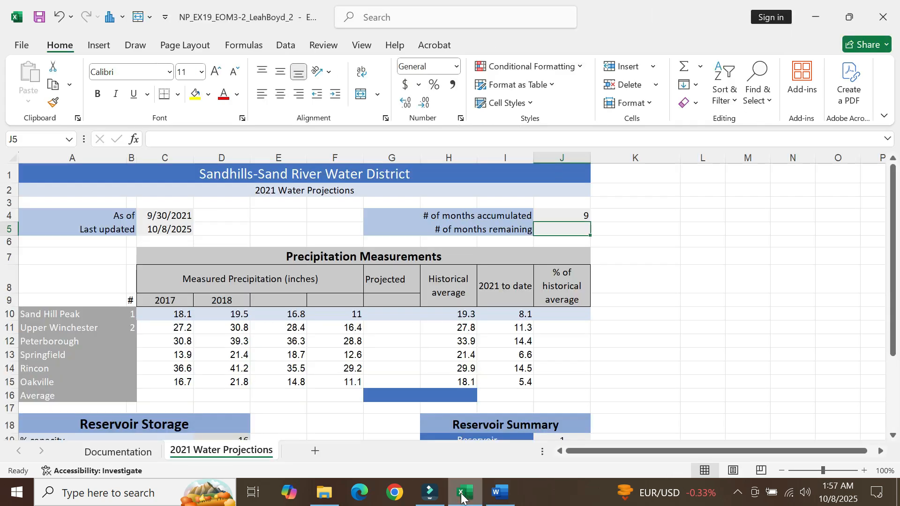
click(565, 230)
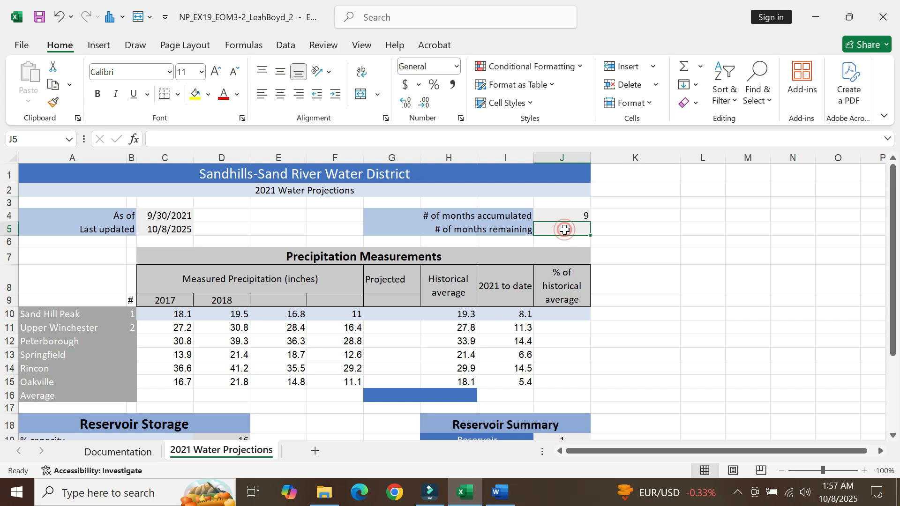
text(=)
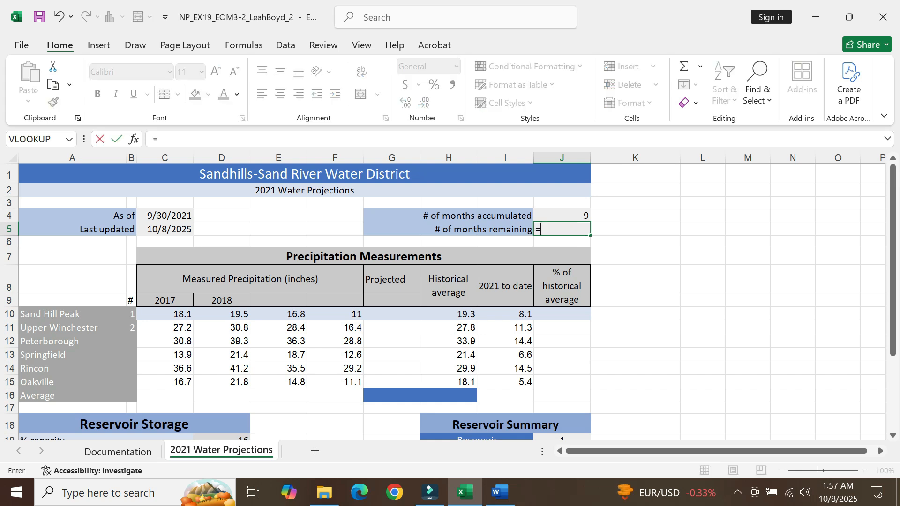
text((12-J4)
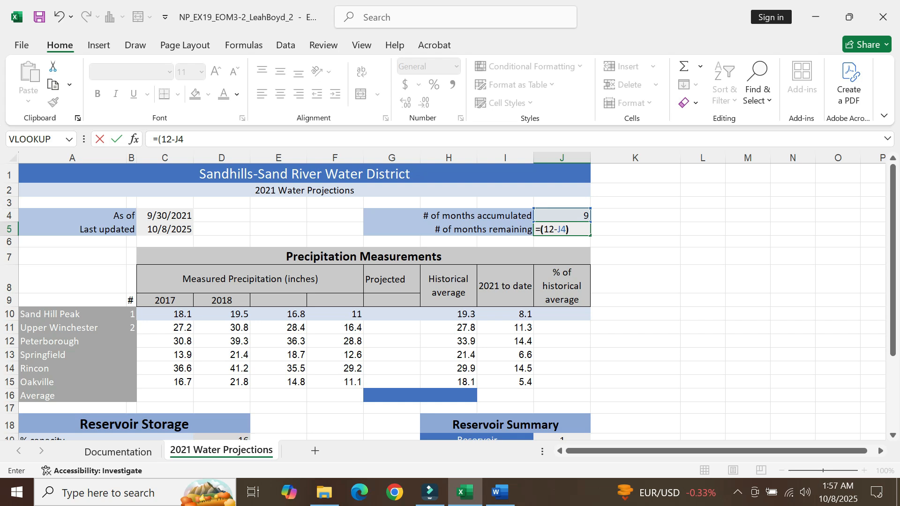
text())
key(Return)
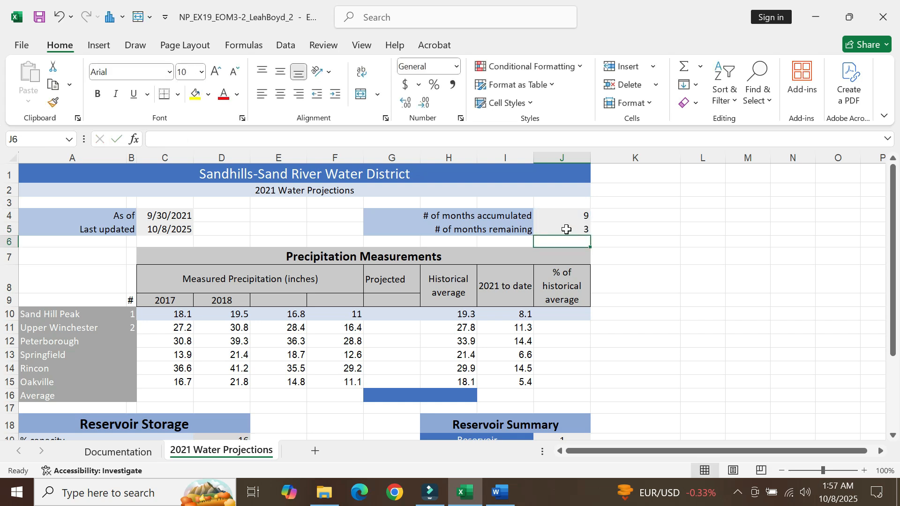
click(565, 229)
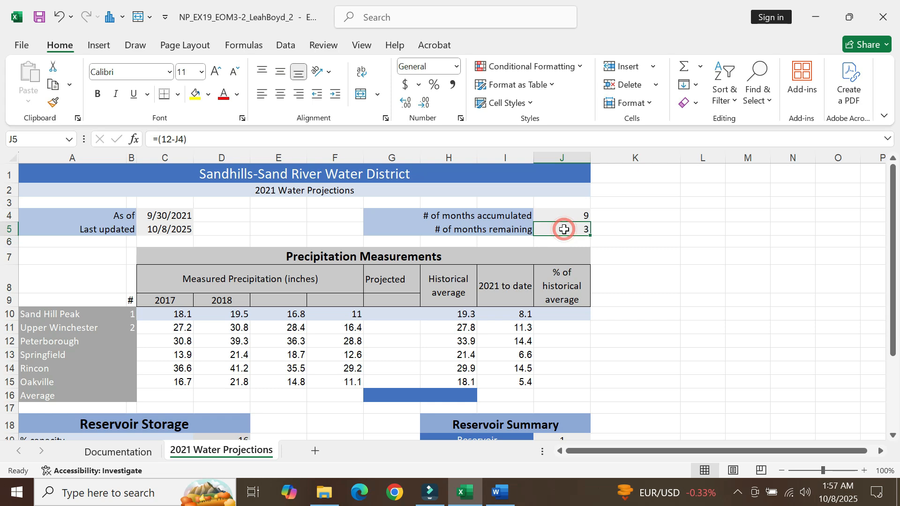
Follow project step 4 in the Word instructions: extend the years in C9:D9 across E9:G9 in the Excel worksheet
click(503, 498)
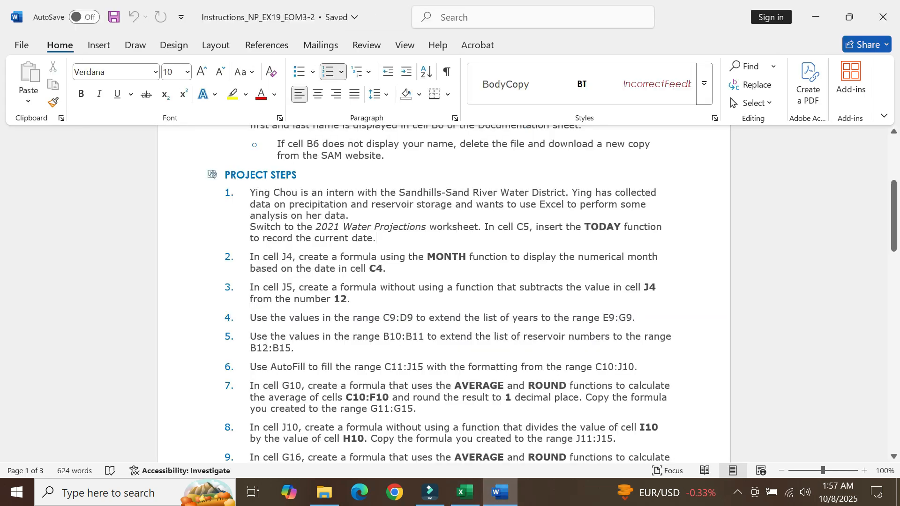
click(244, 317)
drag(383, 318, 408, 320)
key(ctrl+c)
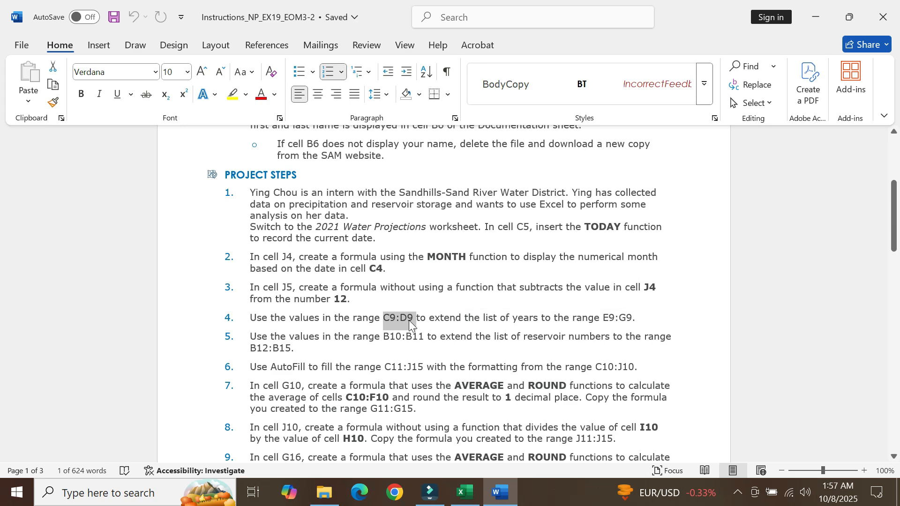
click(465, 492)
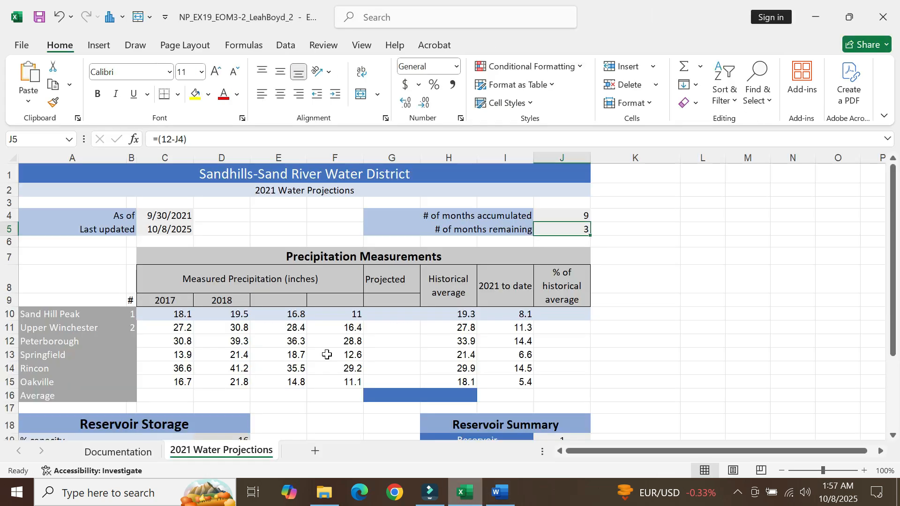
click(28, 139)
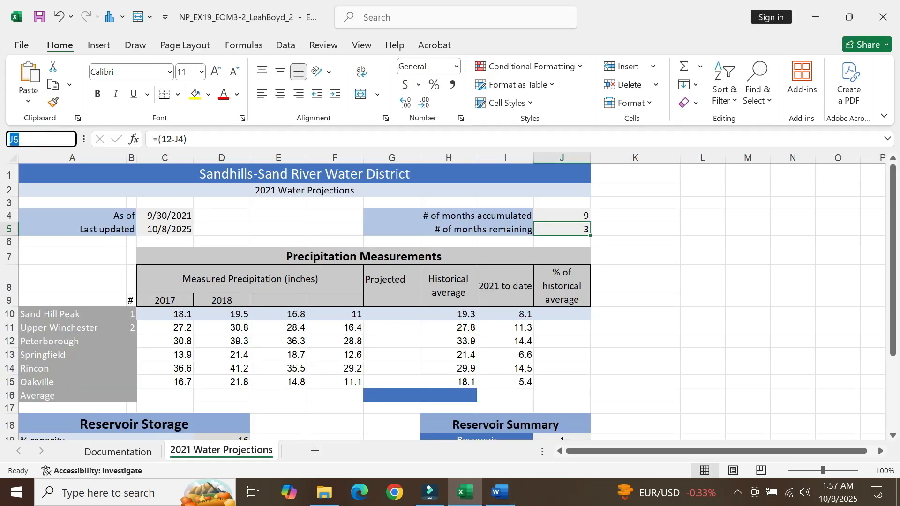
key(ctrl+v)
key(Return)
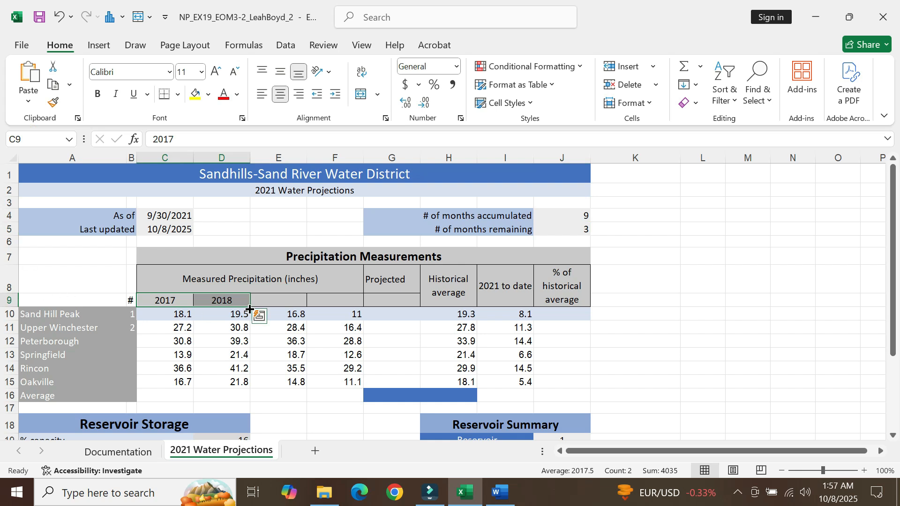
drag(250, 308, 399, 303)
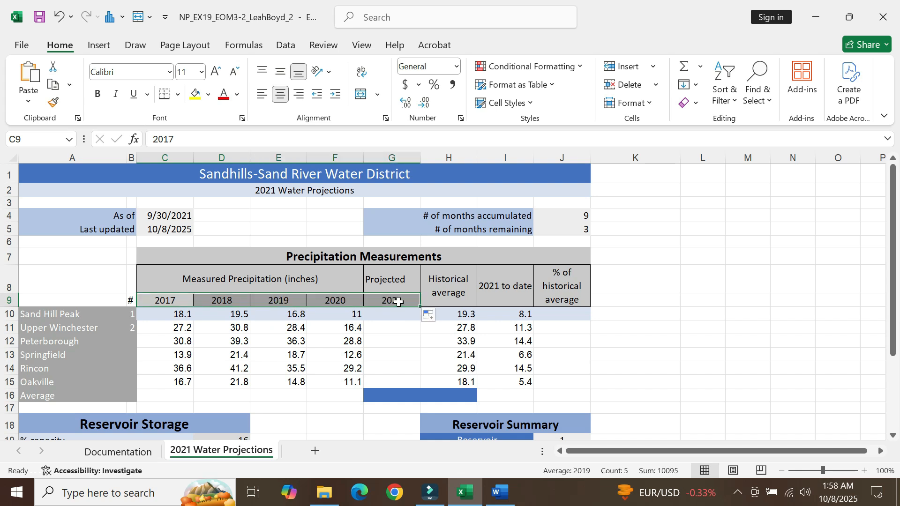
Follow project step 5 in the Word instructions: extend the reservoir numbers in B10:B11 down through B12:B15 in the Excel worksheet
click(501, 492)
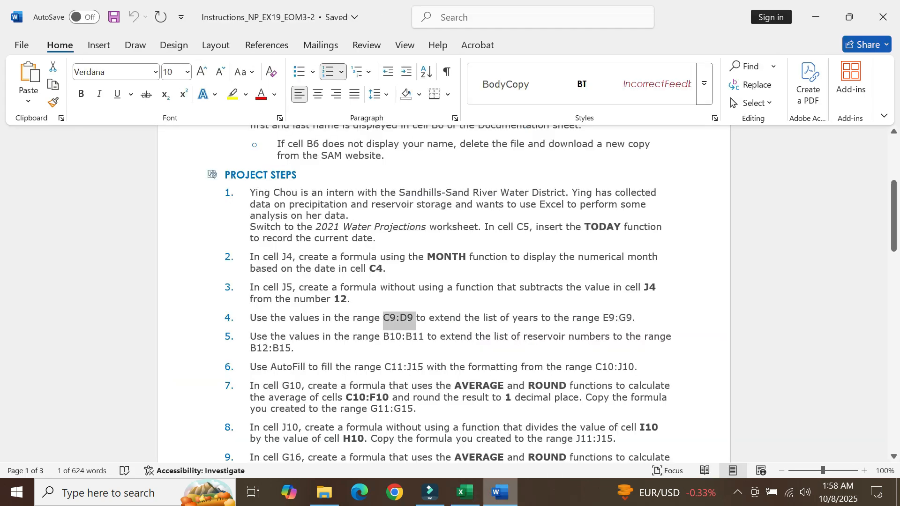
click(415, 323)
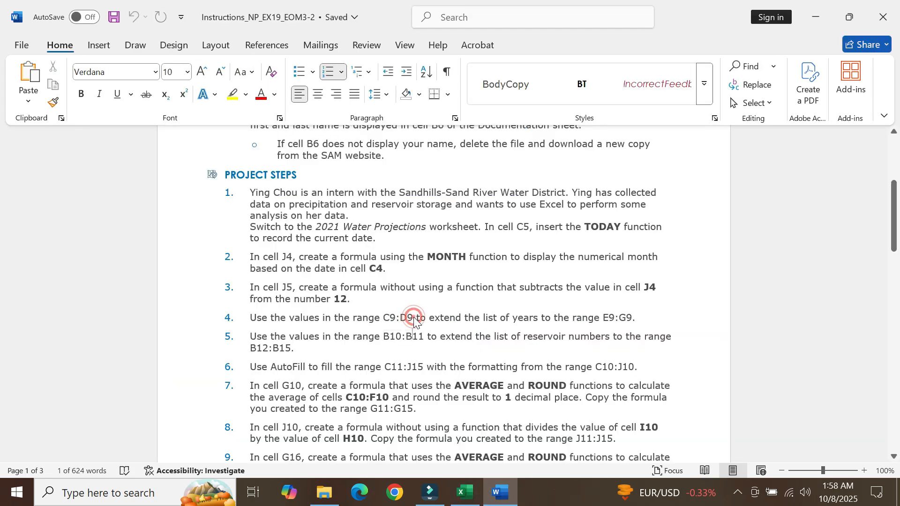
scroll(414, 450, down, 2)
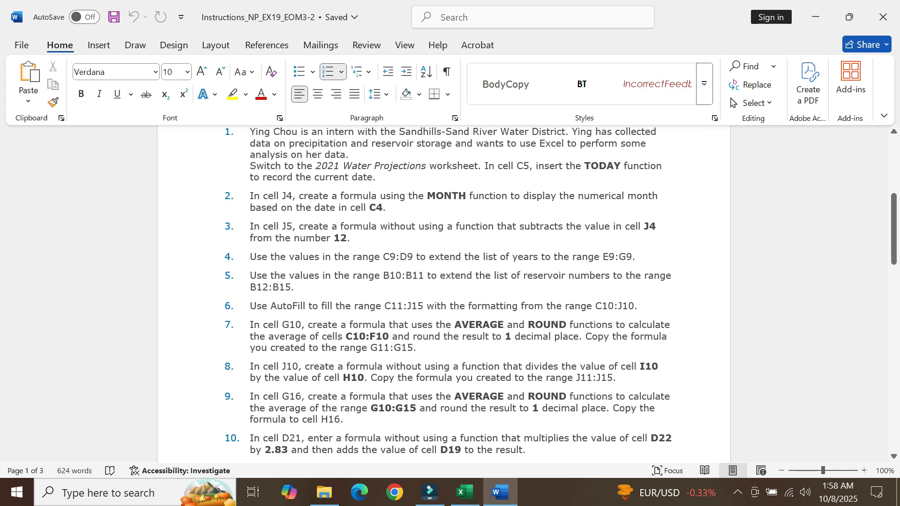
drag(384, 277, 422, 279)
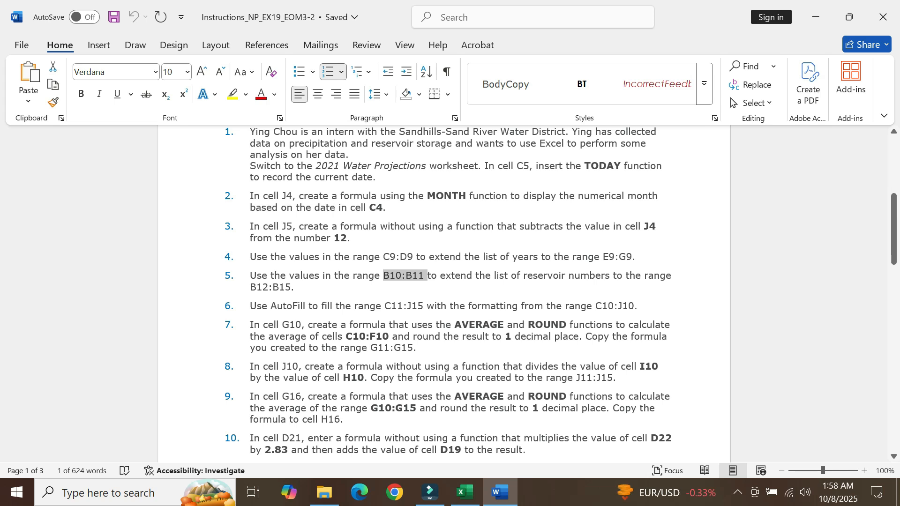
click(464, 492)
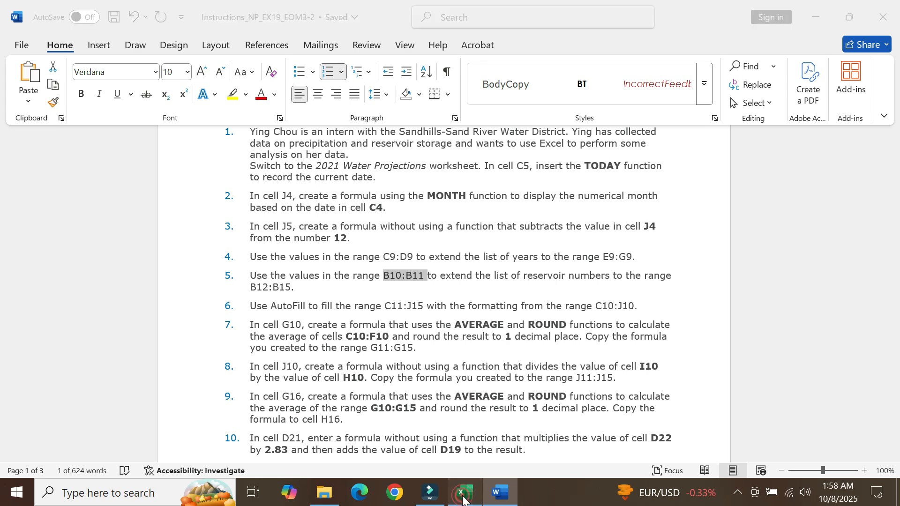
click(37, 139)
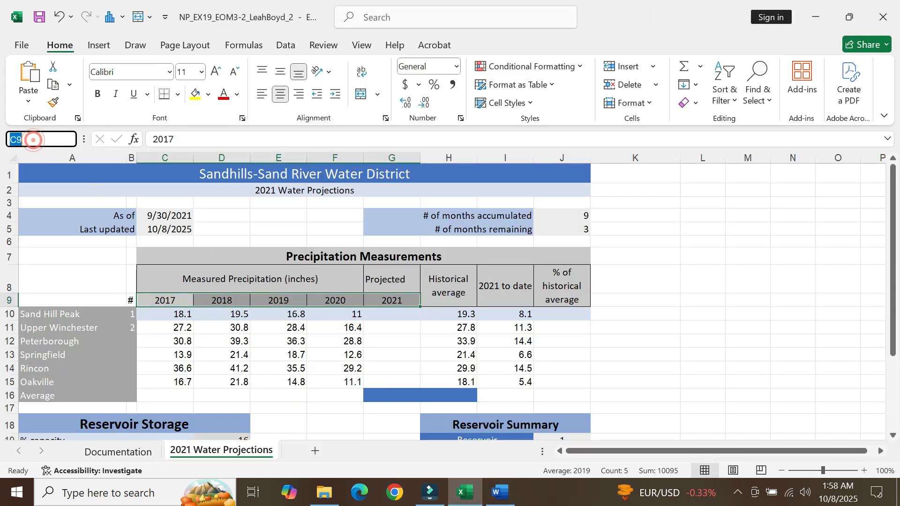
text(B10:B11)
key(Return)
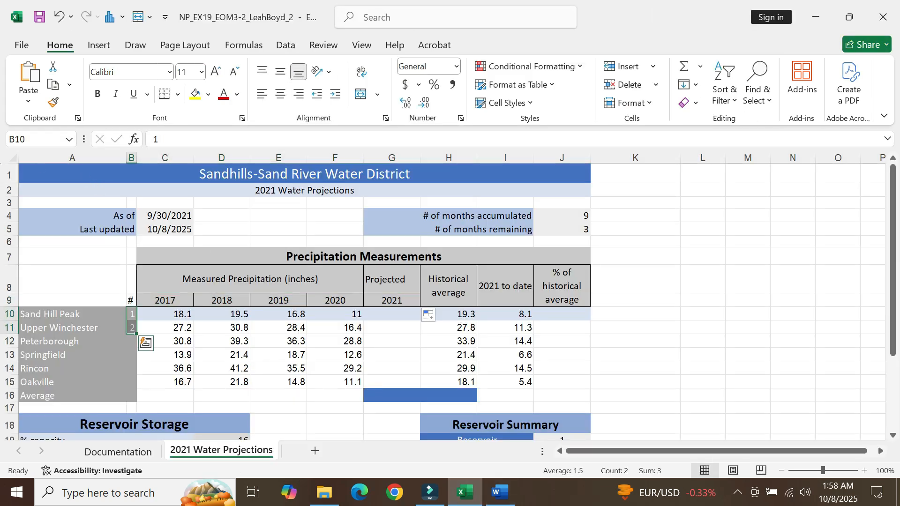
drag(136, 335, 136, 390)
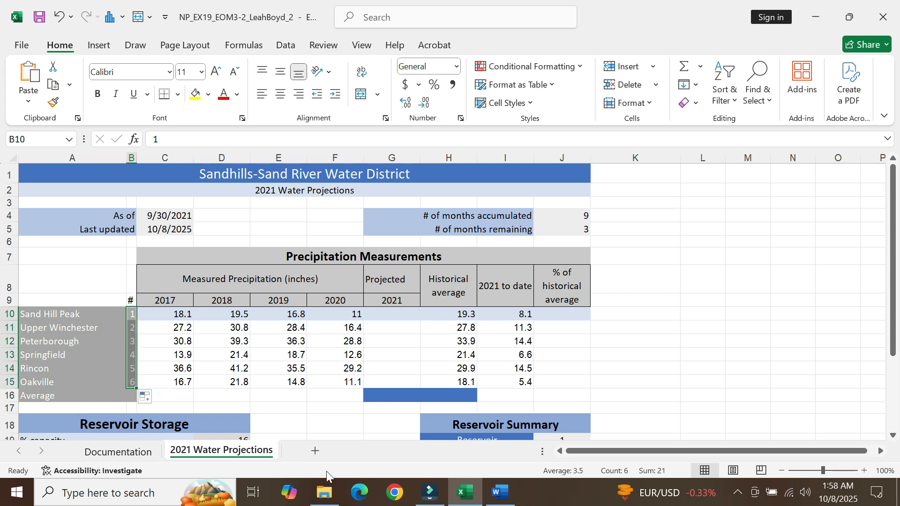
Review project steps 5 and 6 in the Word instructions and select the range C11:J15 in the Excel worksheet
click(501, 497)
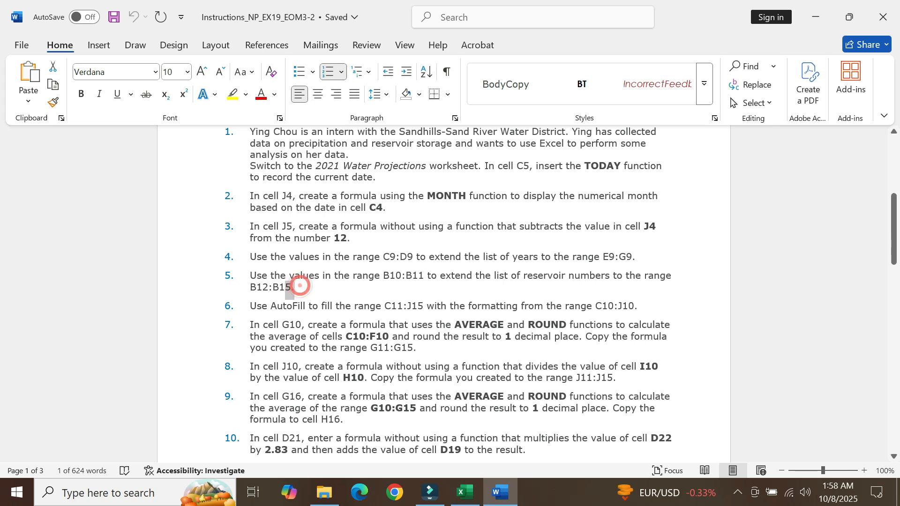
drag(296, 287, 250, 287)
click(330, 284)
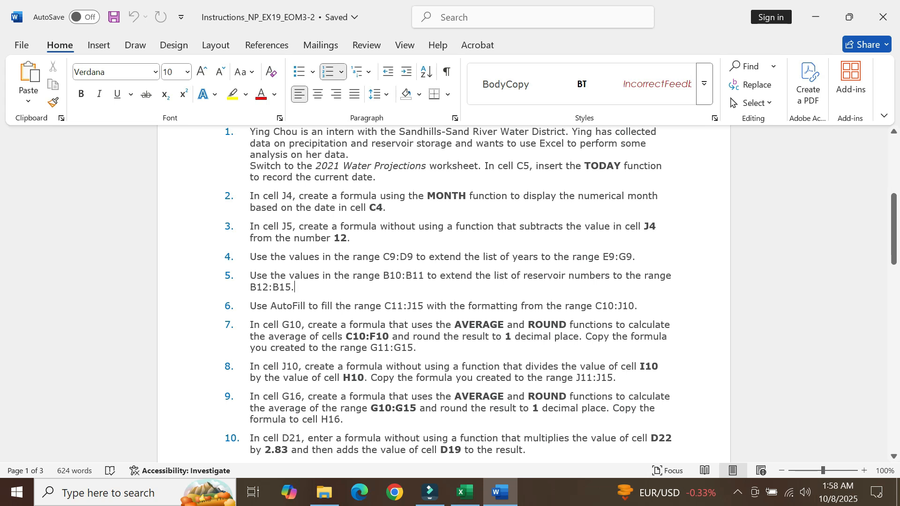
drag(384, 307, 416, 310)
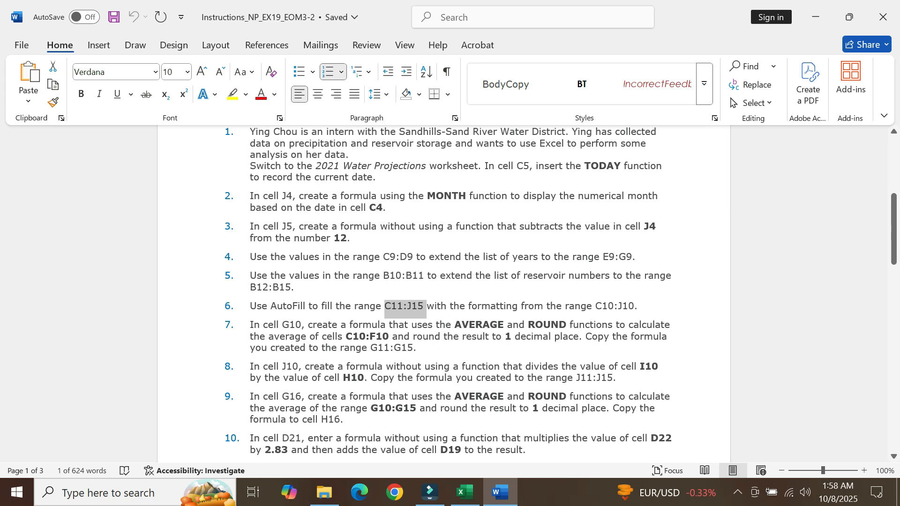
click(468, 501)
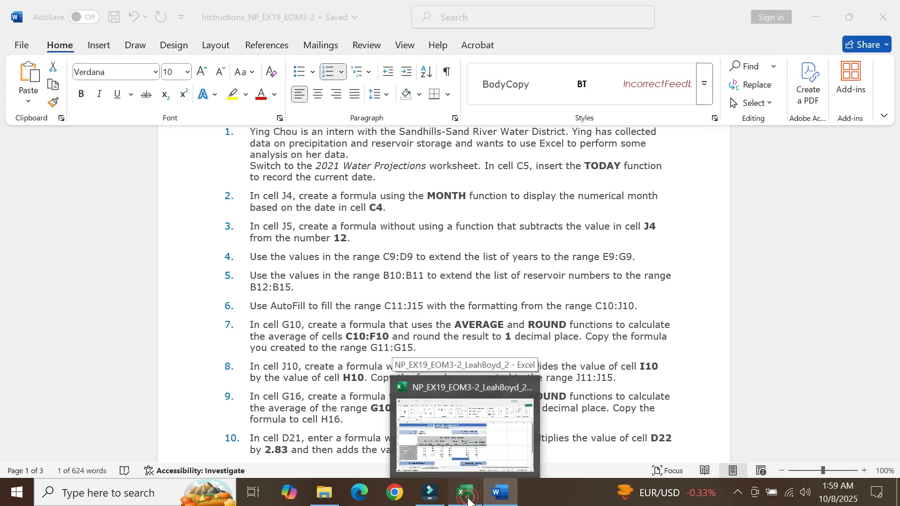
click(38, 140)
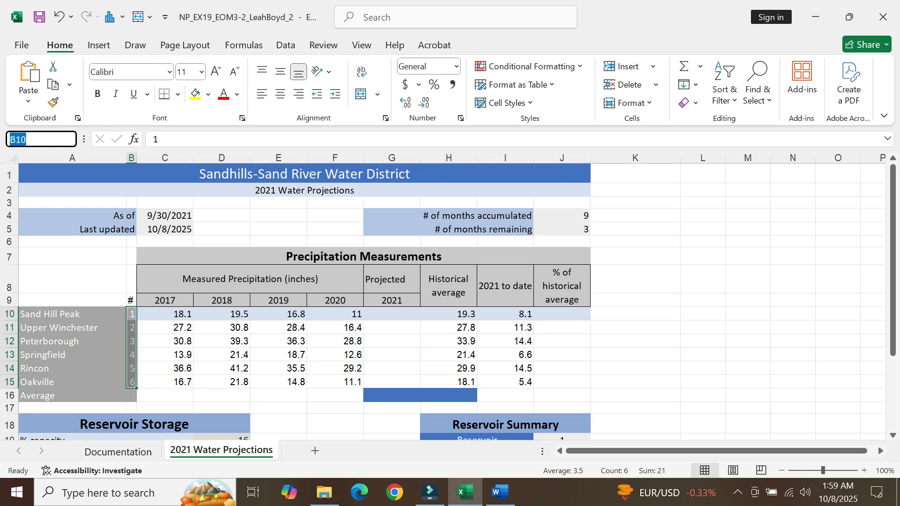
text(C11:J15)
key(Return)
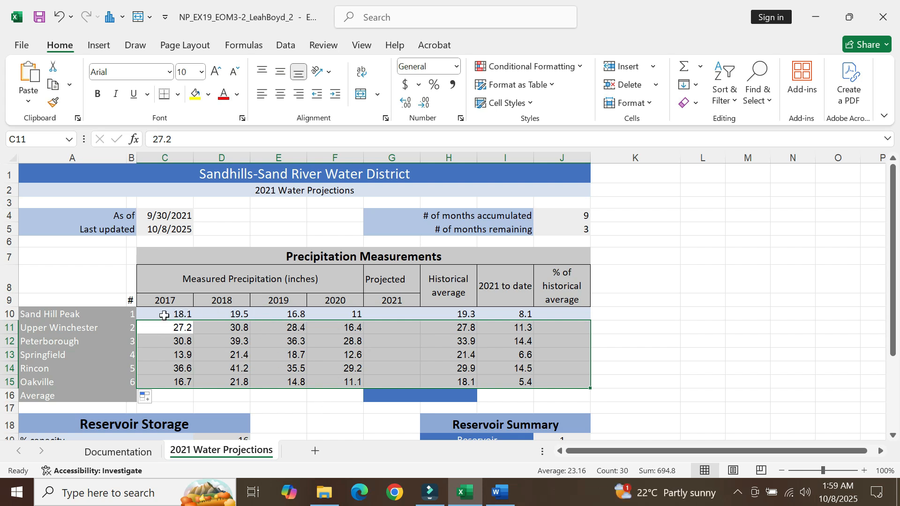
Examine the formatting source row C10:J10 and the target rows beneath it in the precipitation table
drag(164, 315, 562, 315)
click(553, 315)
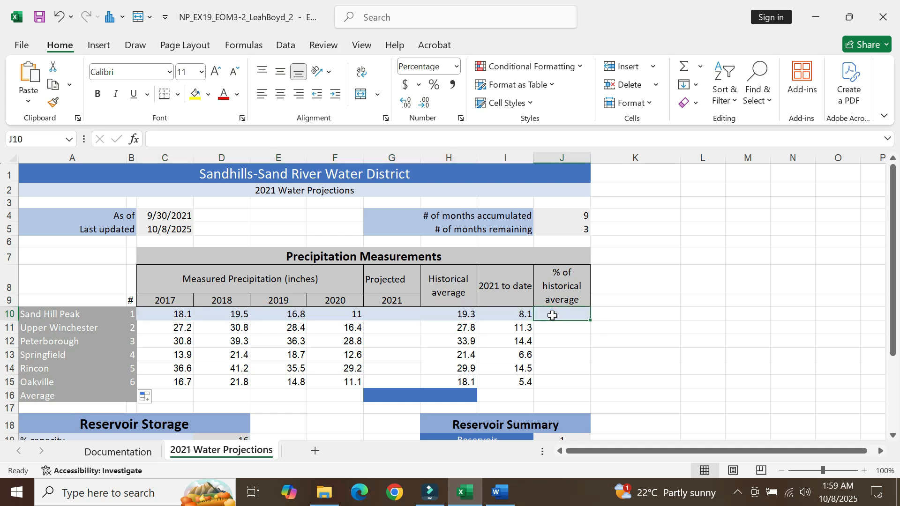
click(606, 311)
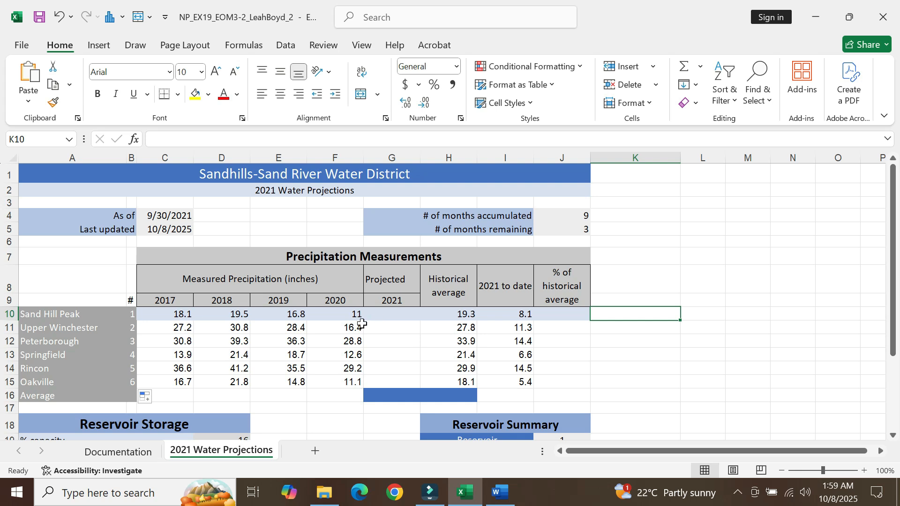
drag(163, 327, 562, 365)
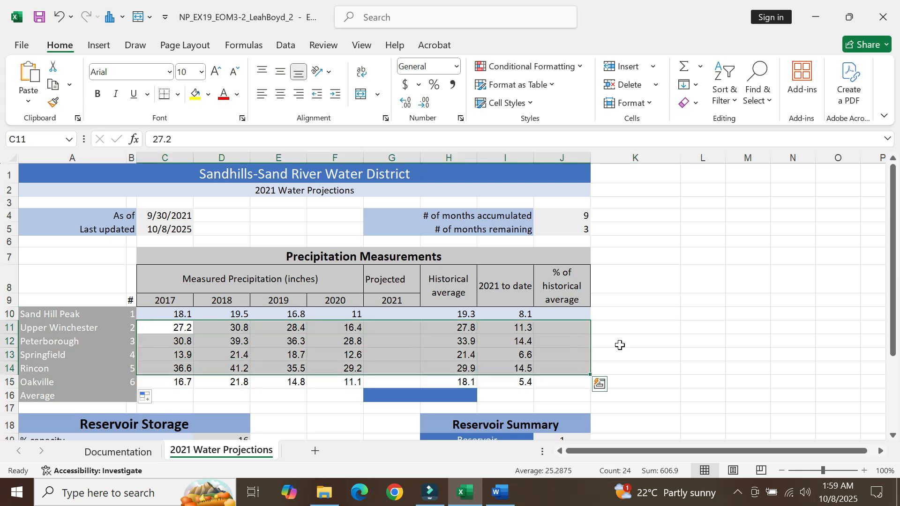
click(647, 328)
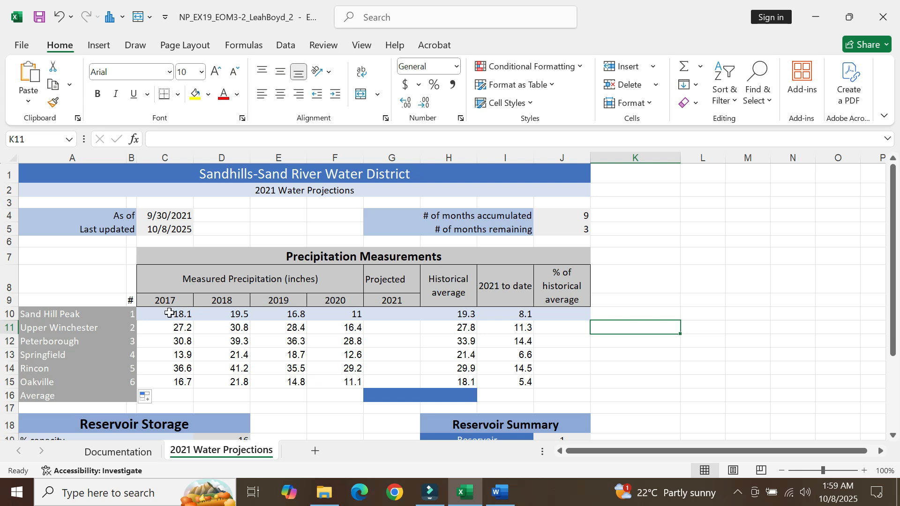
Copy the formatting of C10:J10 to the range C11:J15 with Format Painter
drag(174, 314, 556, 315)
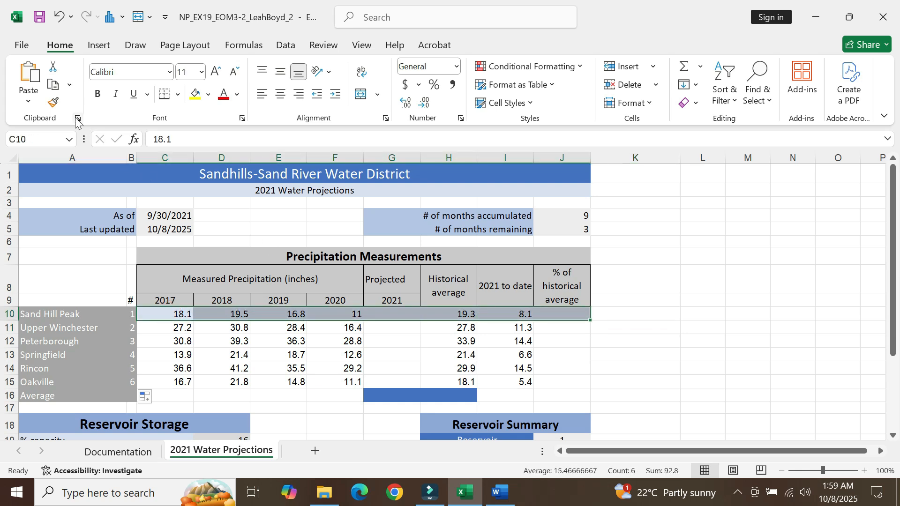
click(53, 103)
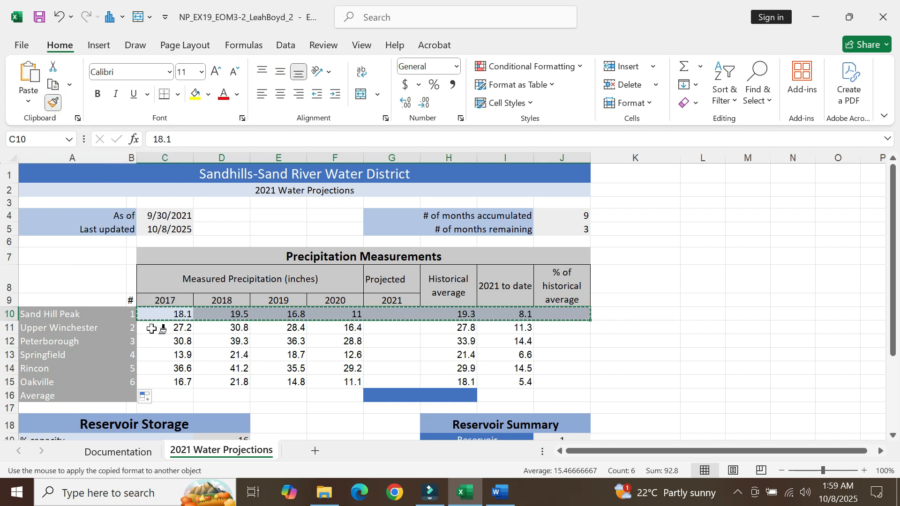
mouse_move(152, 328)
mouse_down()
mouse_move(426, 382)
mouse_move(562, 383)
mouse_move(554, 387)
mouse_up()
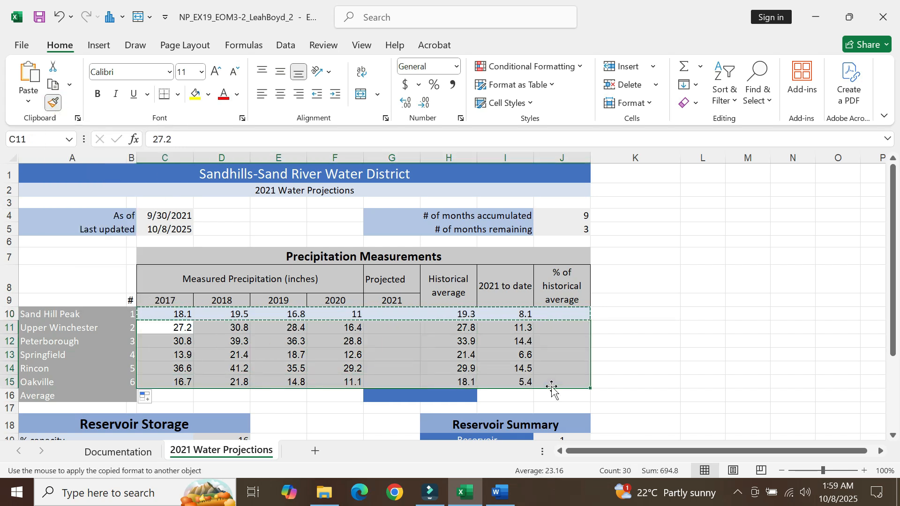
click(647, 312)
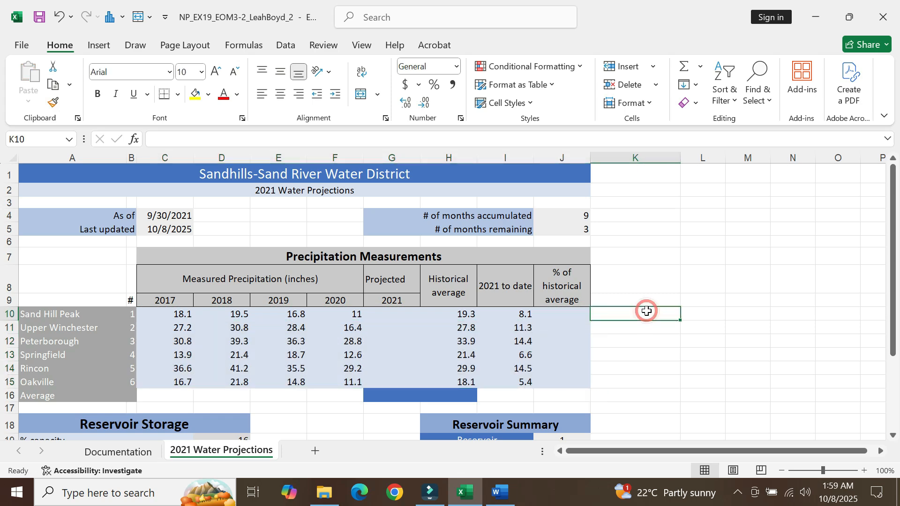
Read project step 7 in the Word instructions and return to the Excel worksheet
click(619, 343)
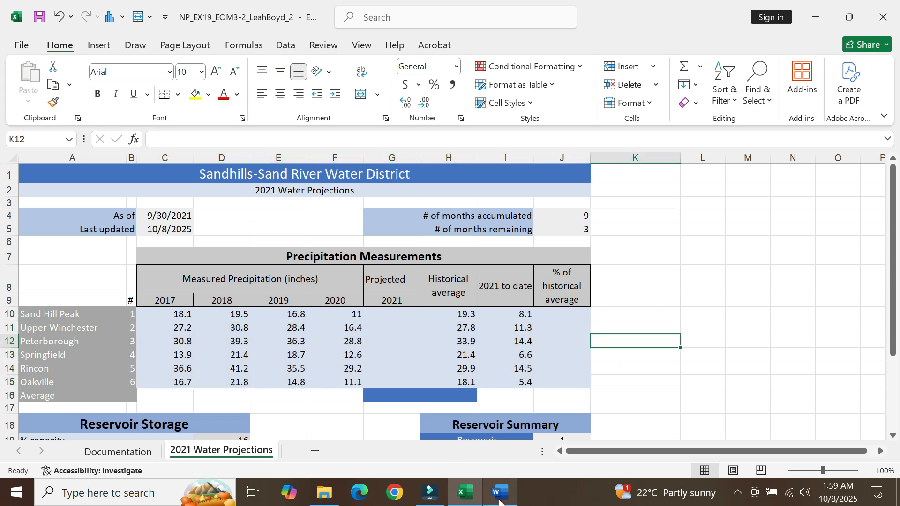
click(500, 425)
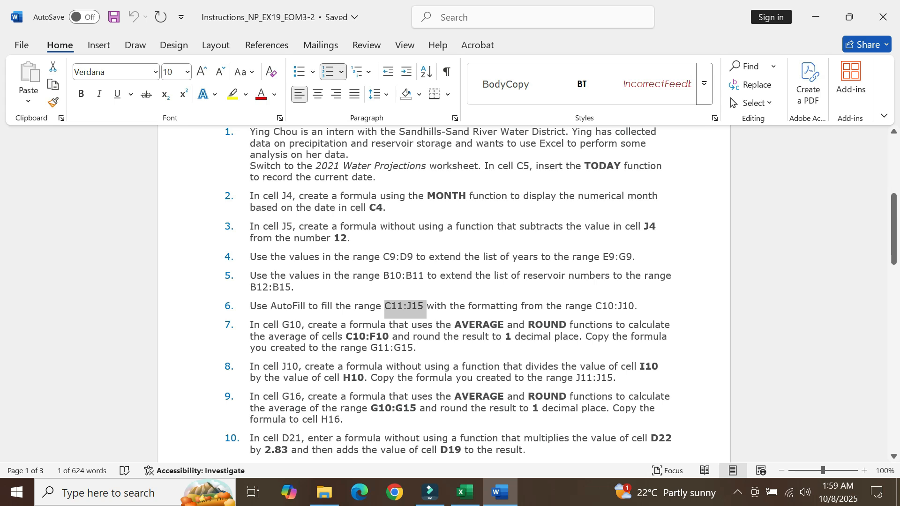
click(246, 327)
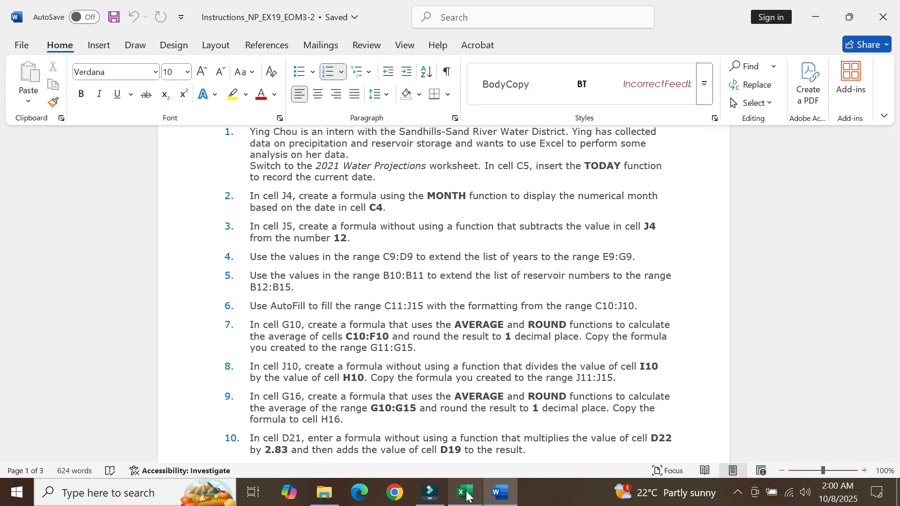
mouse_move(466, 500)
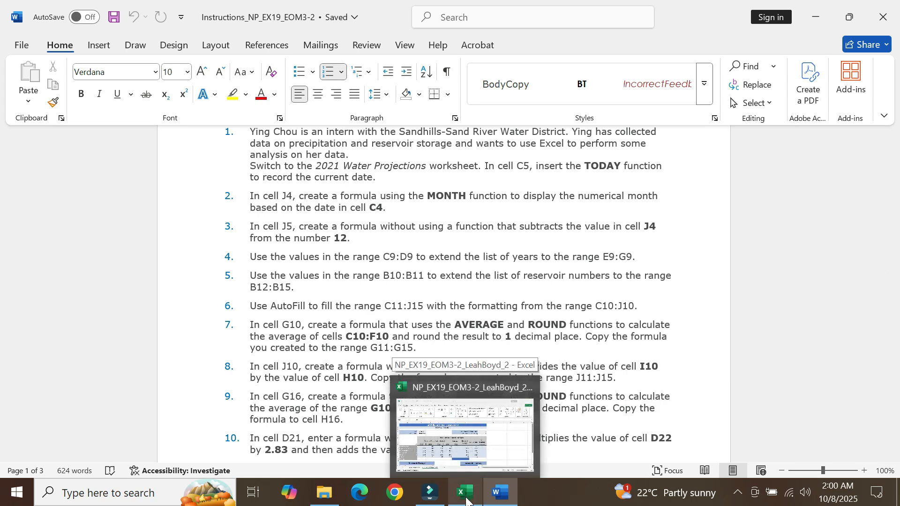
click(467, 500)
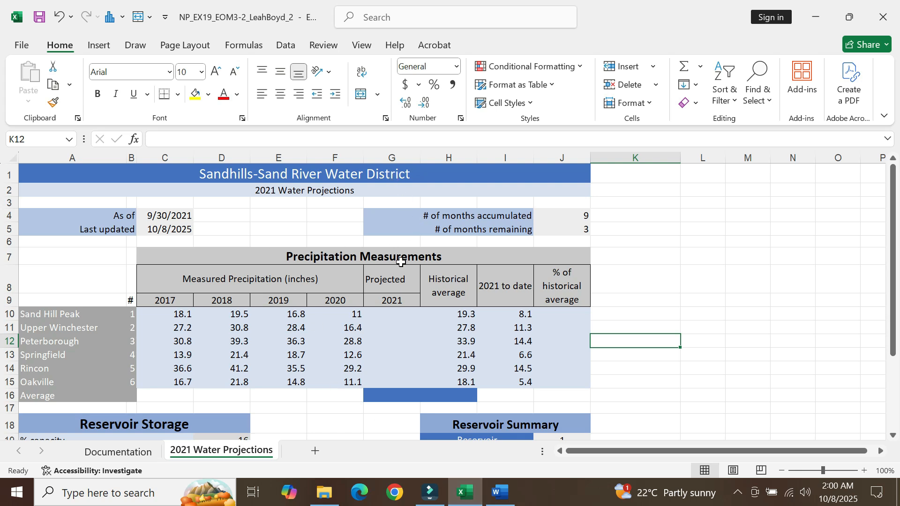
Begin a formula in cell G10 with the AVERAGE function nested inside the ROUND function
click(388, 317)
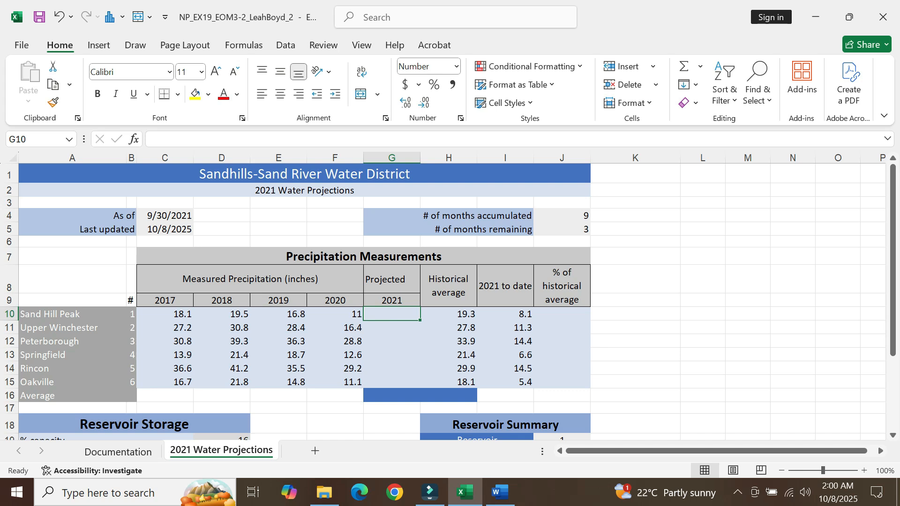
click(153, 139)
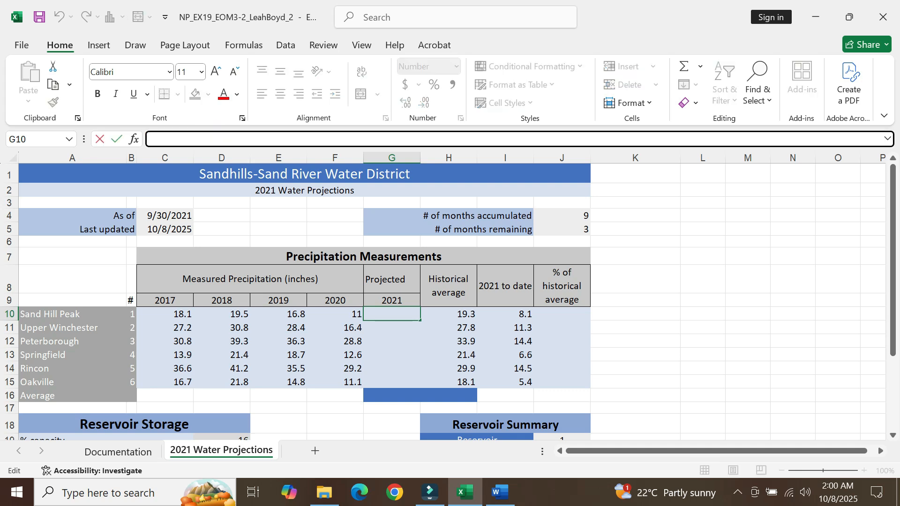
text(-)
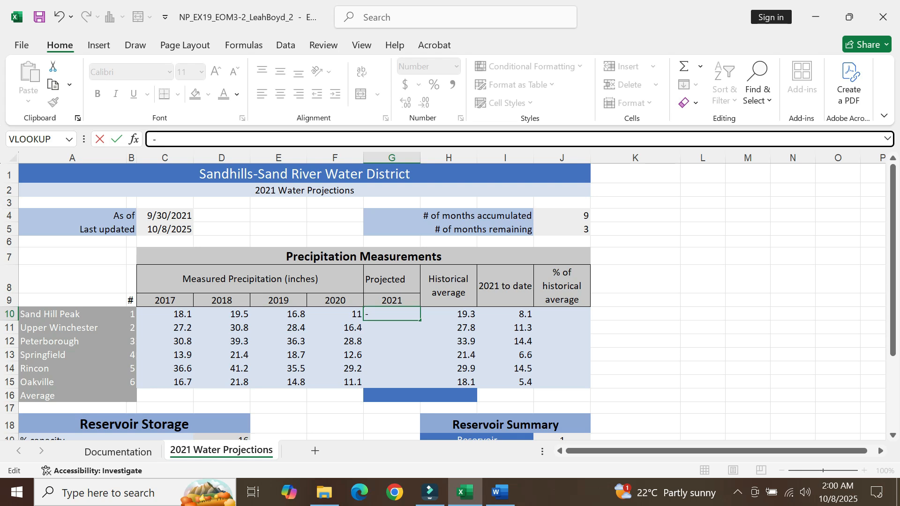
key(BackSpace)
text(=Roun)
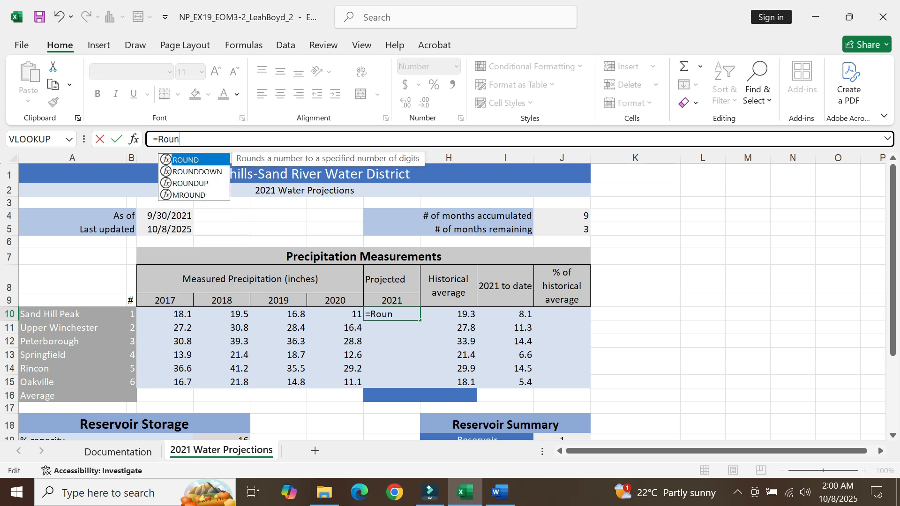
text(d)
double_click(176, 161)
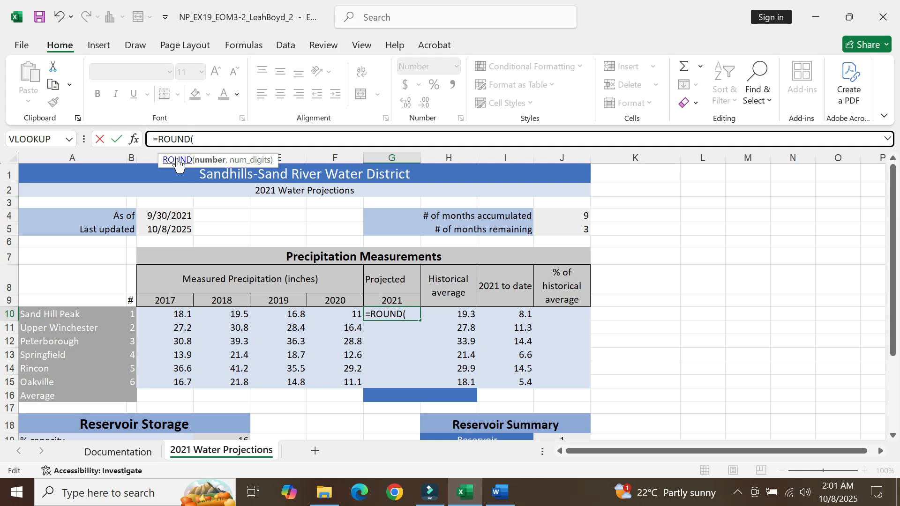
text(Aver)
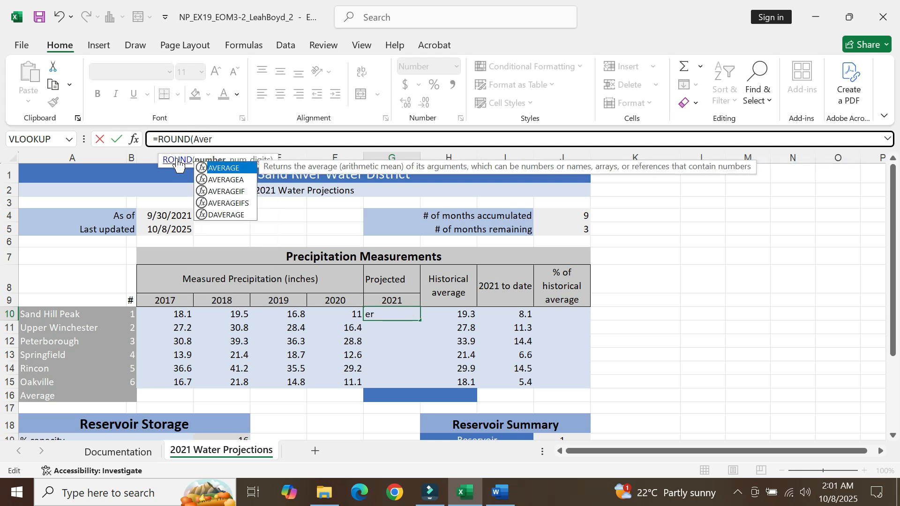
double_click(202, 169)
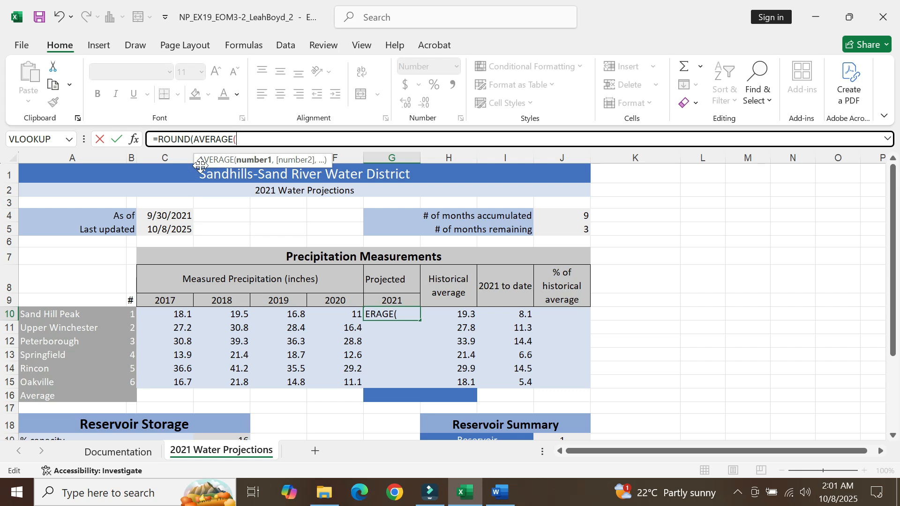
Copy the range C10:F10 from project step 7 in Word and complete the Excel formula in G10 as =ROUND(AVERAGE(C10:F10),1)
click(500, 492)
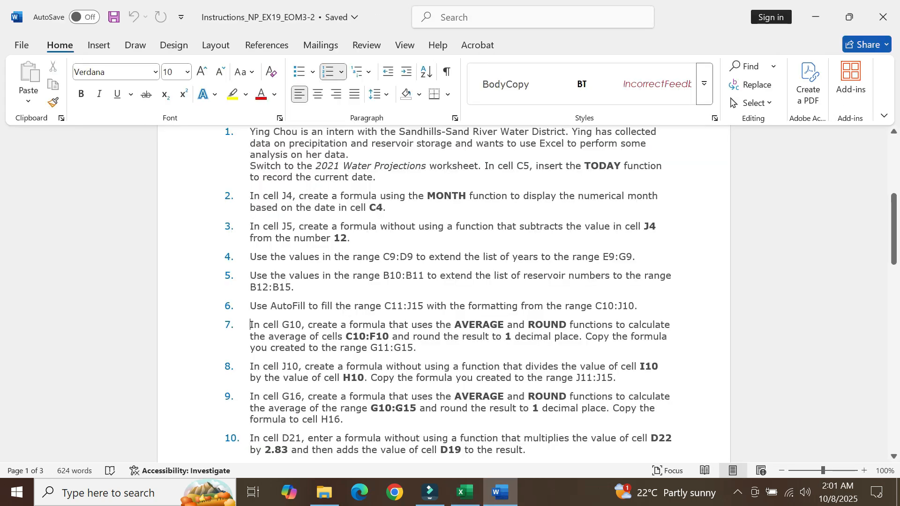
drag(346, 337, 383, 341)
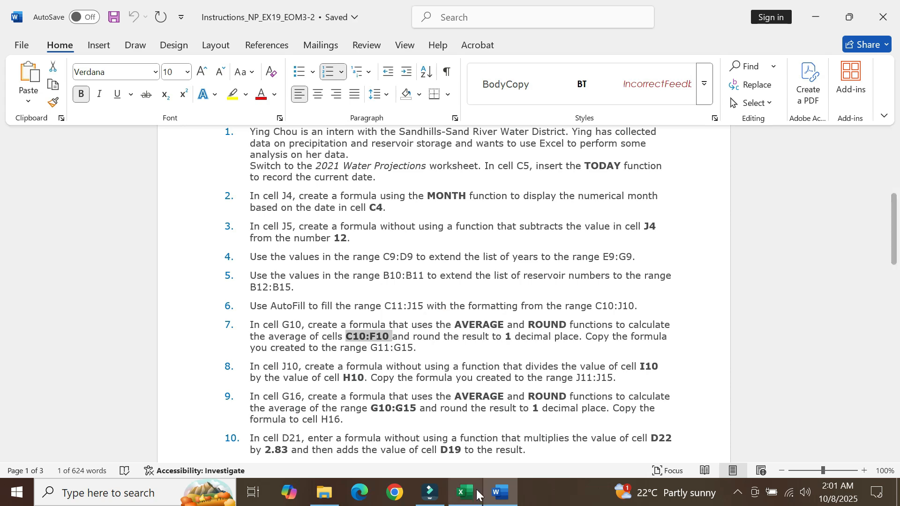
key(alt+Tab)
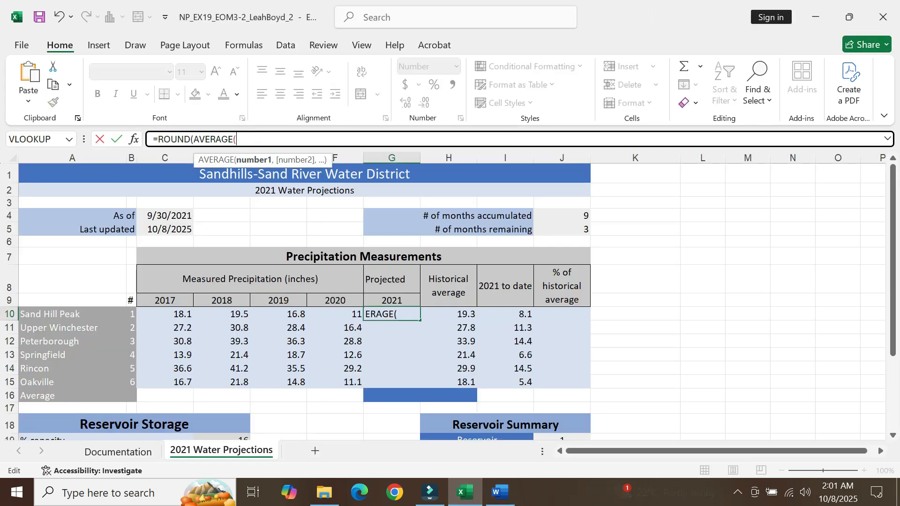
key(ctrl+v)
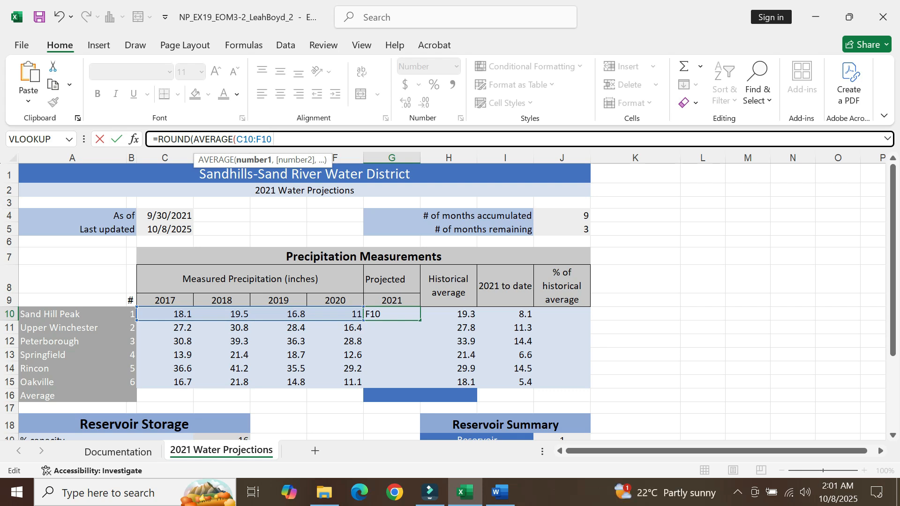
text(),)
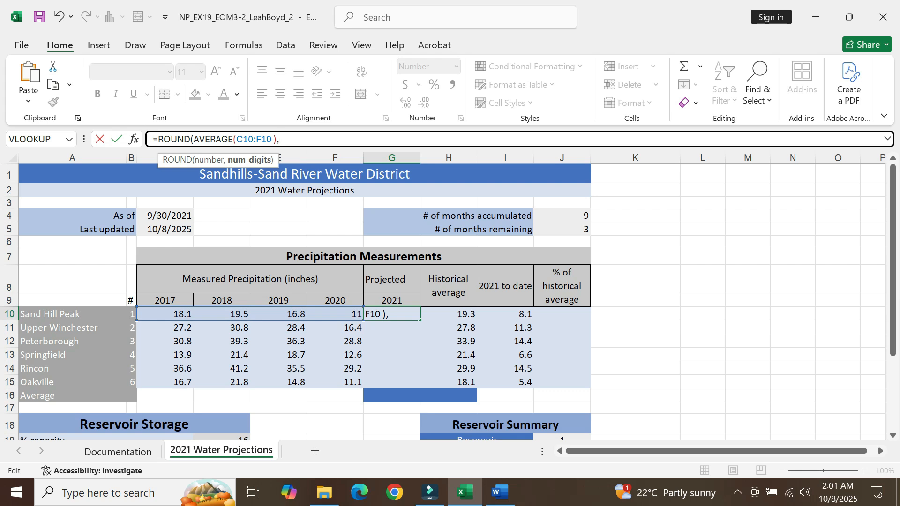
text(1))
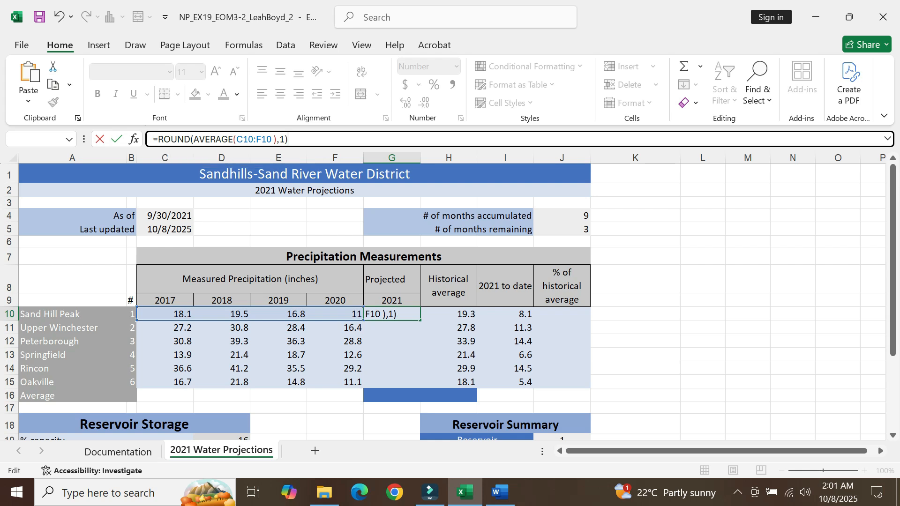
key(Return)
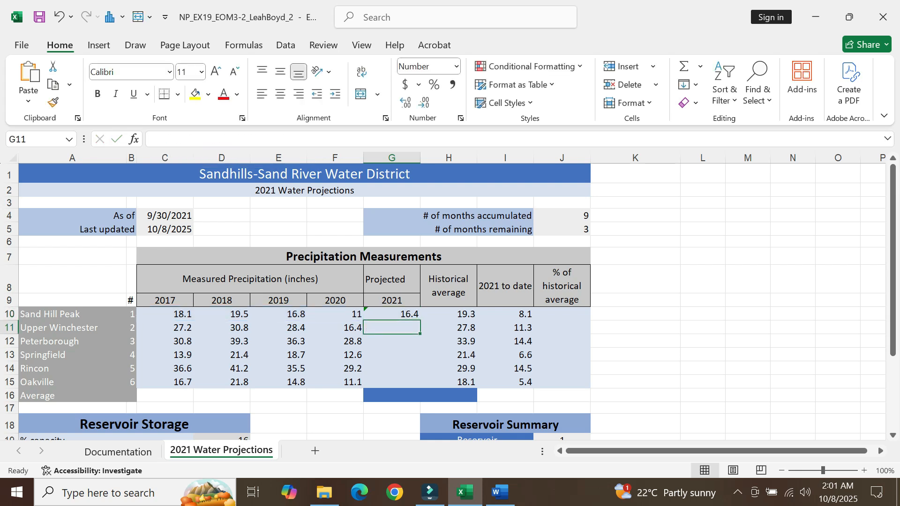
Check the target range in project step 7 in Word and copy the G10 formula down to G11:G15 in Excel
click(391, 315)
click(500, 492)
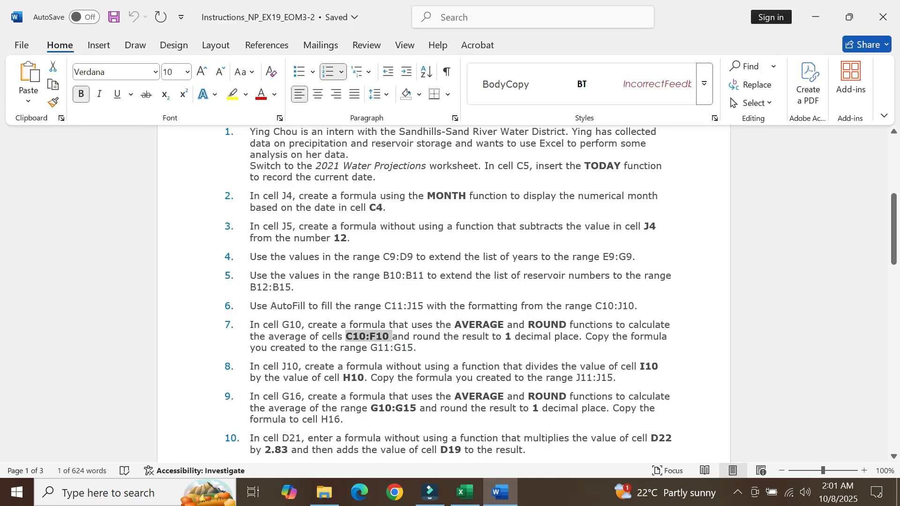
click(466, 492)
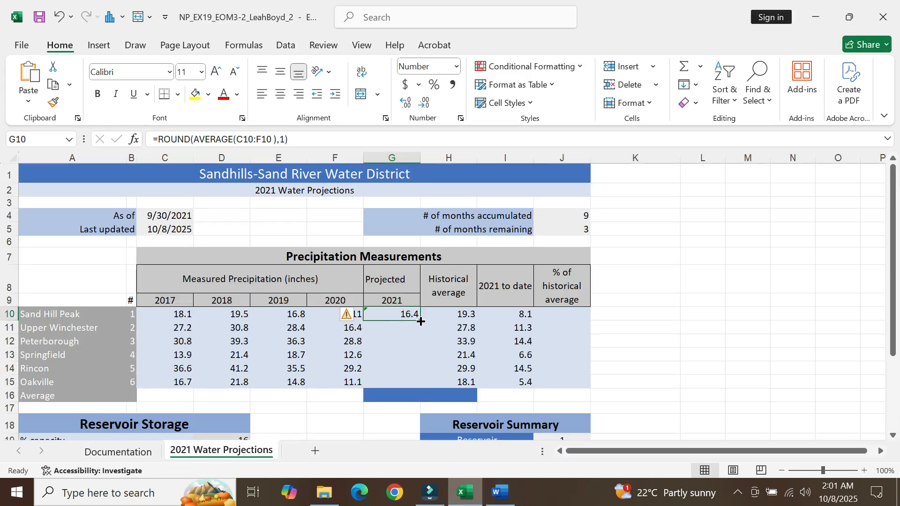
drag(421, 322, 420, 386)
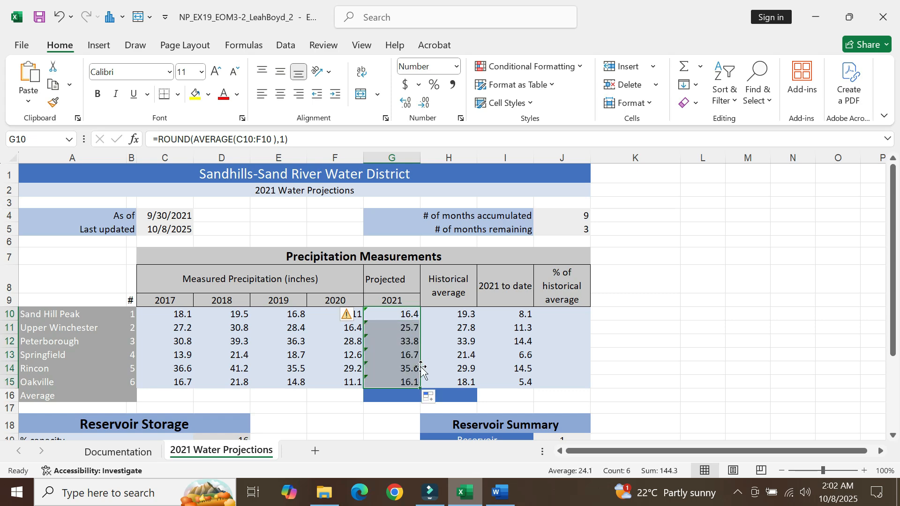
Follow project step 8 in the Word instructions: enter the formula =I10/H10 in cell J10 of the Excel worksheet
click(513, 495)
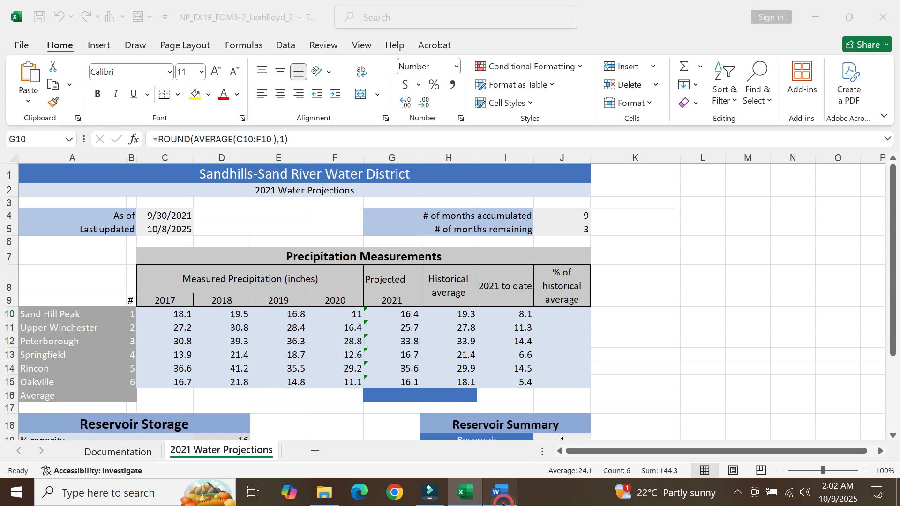
click(416, 353)
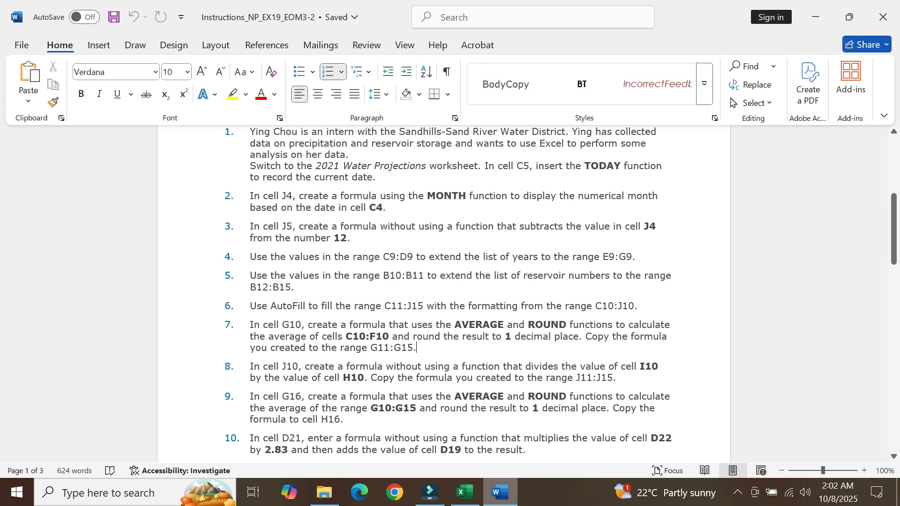
click(464, 492)
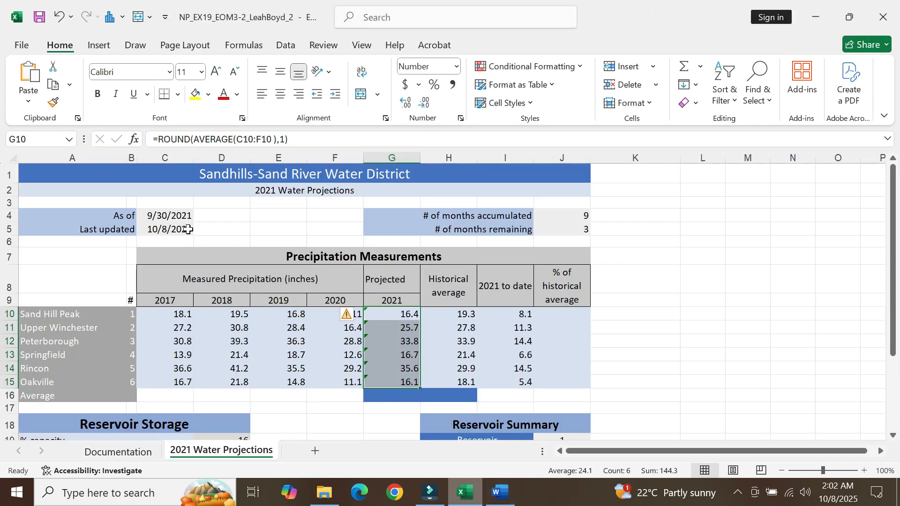
click(563, 315)
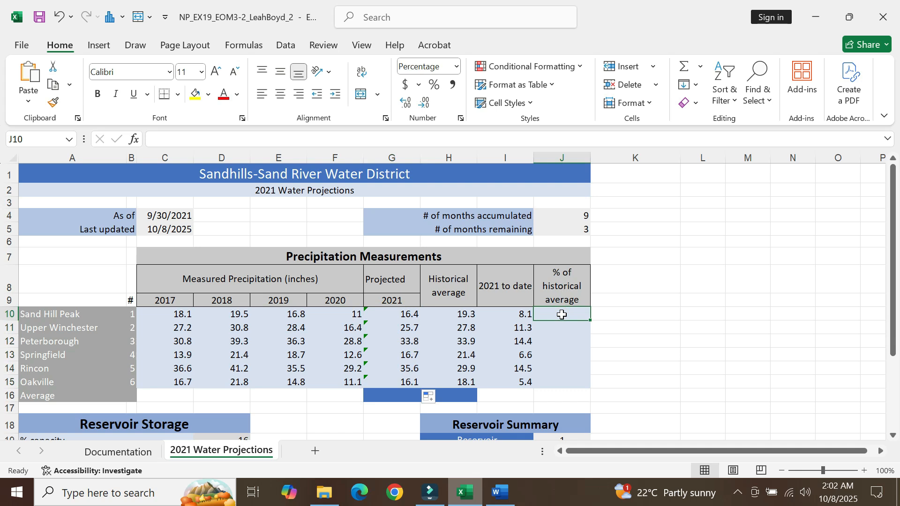
text(=)
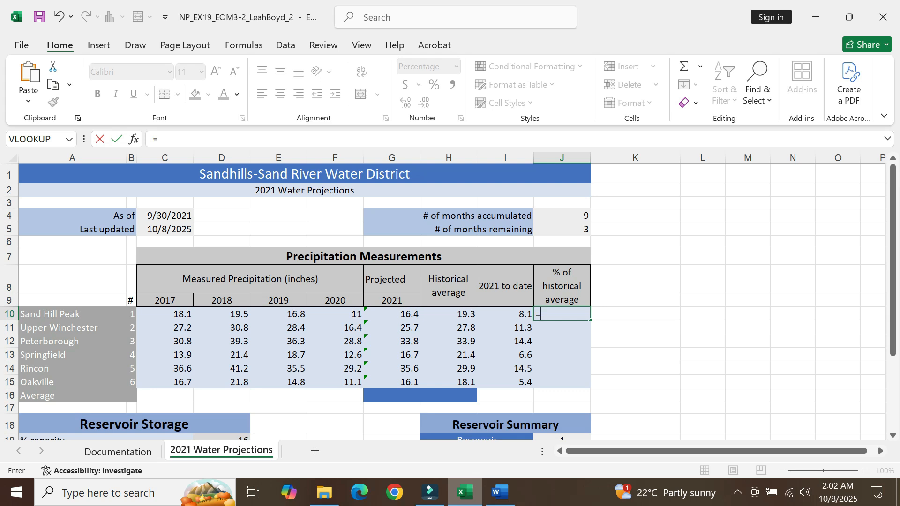
text(I10)
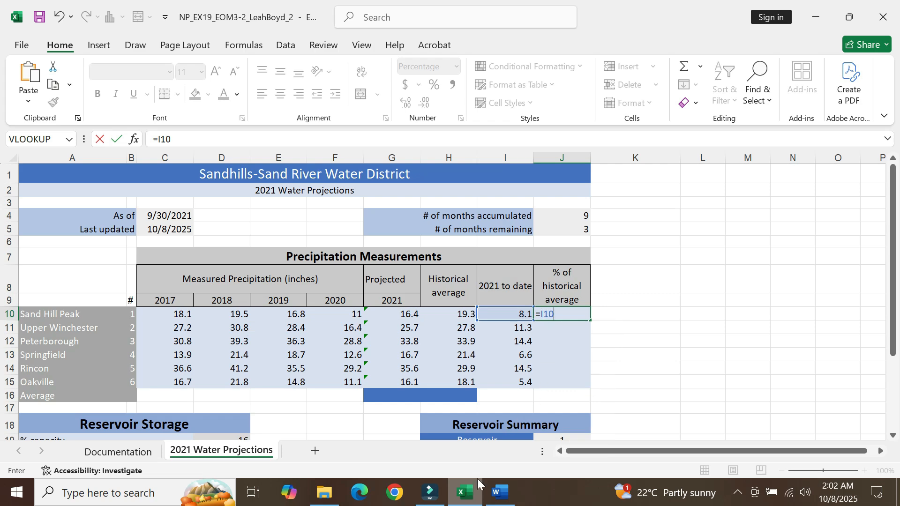
click(500, 492)
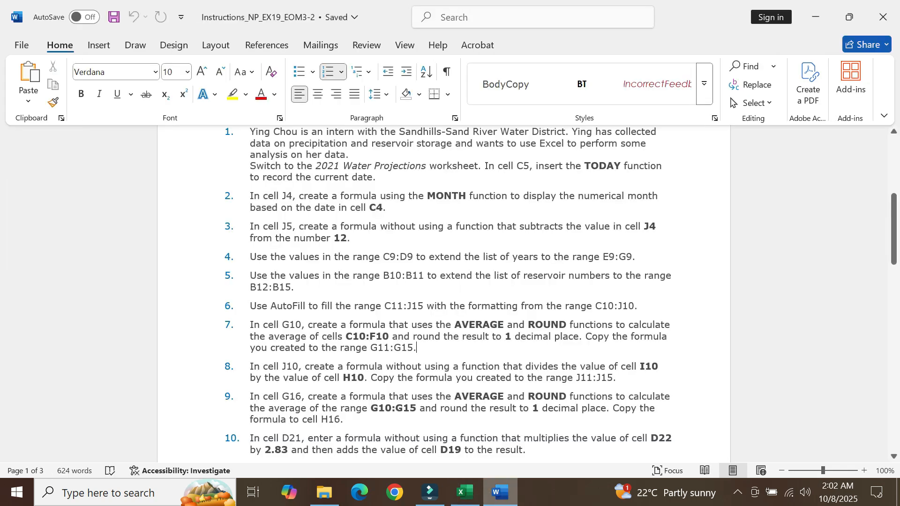
click(622, 377)
click(464, 492)
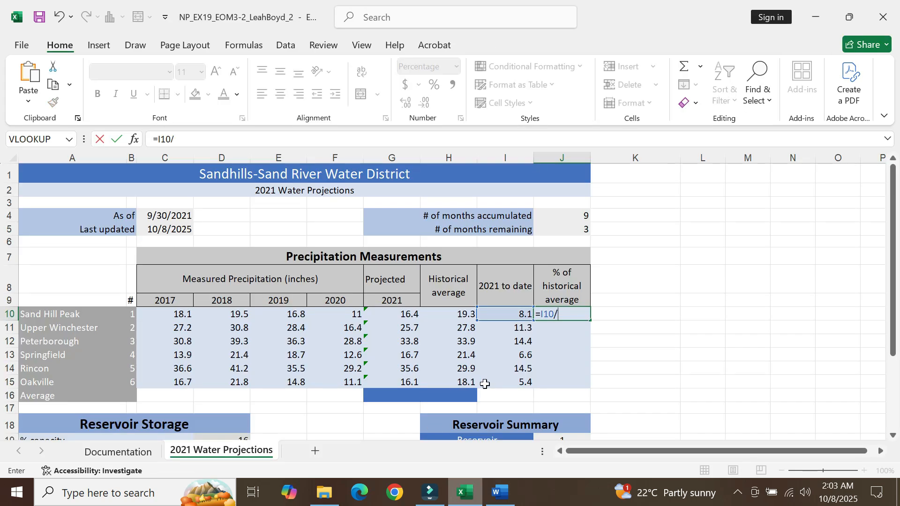
text(H1)
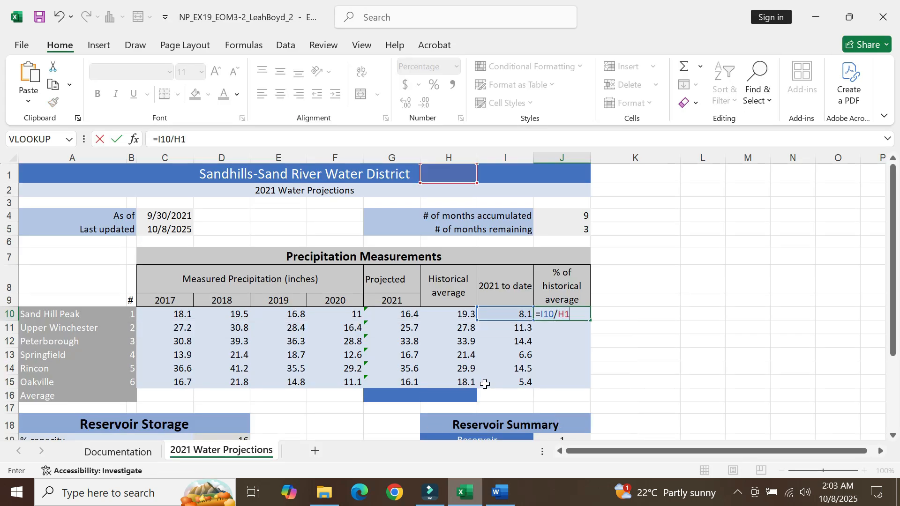
text(0)
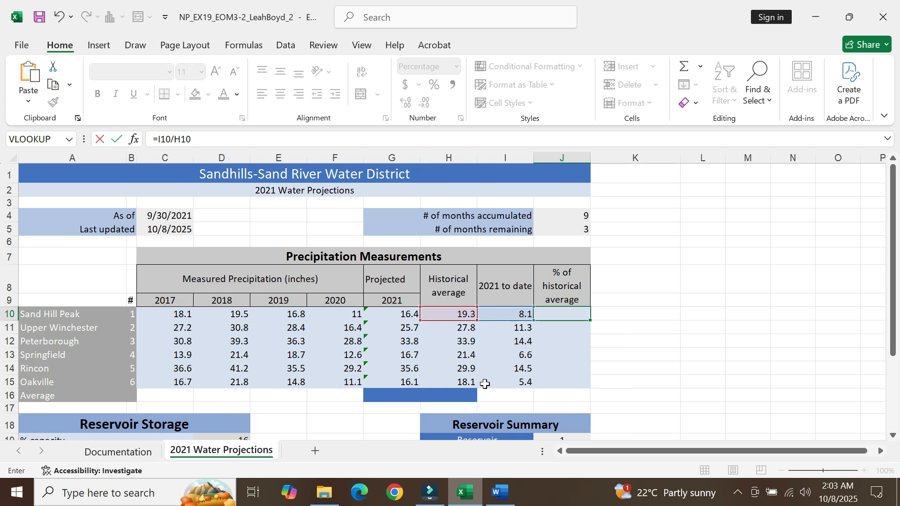
key(Return)
Copy the J10 formula down to J11:J15 and switch to the Word instructions
click(578, 313)
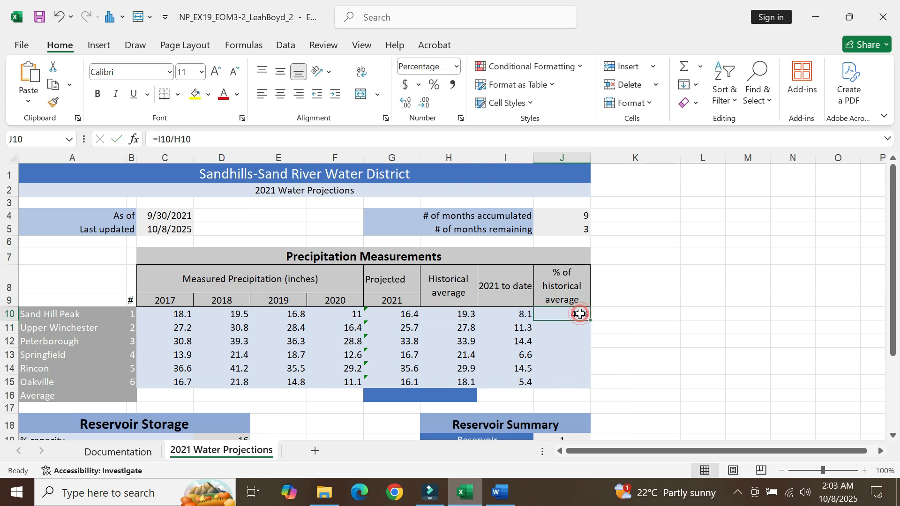
drag(589, 320, 591, 385)
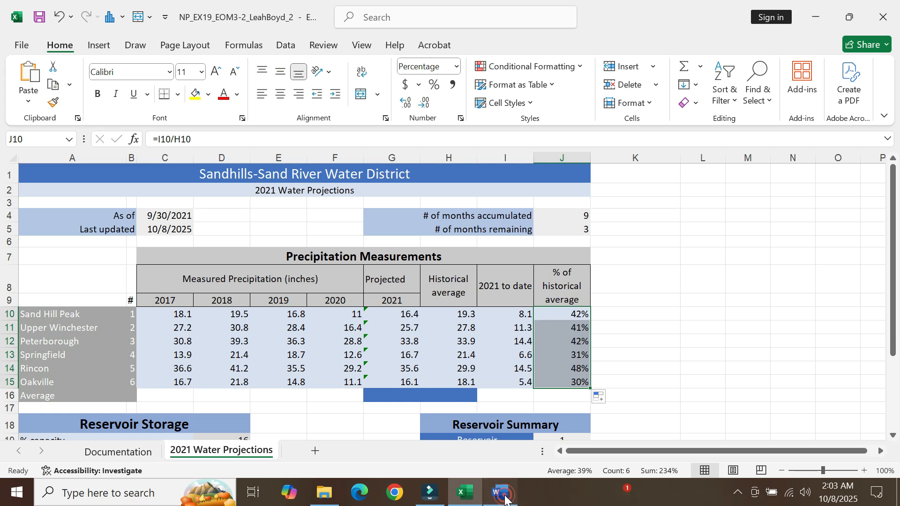
click(501, 492)
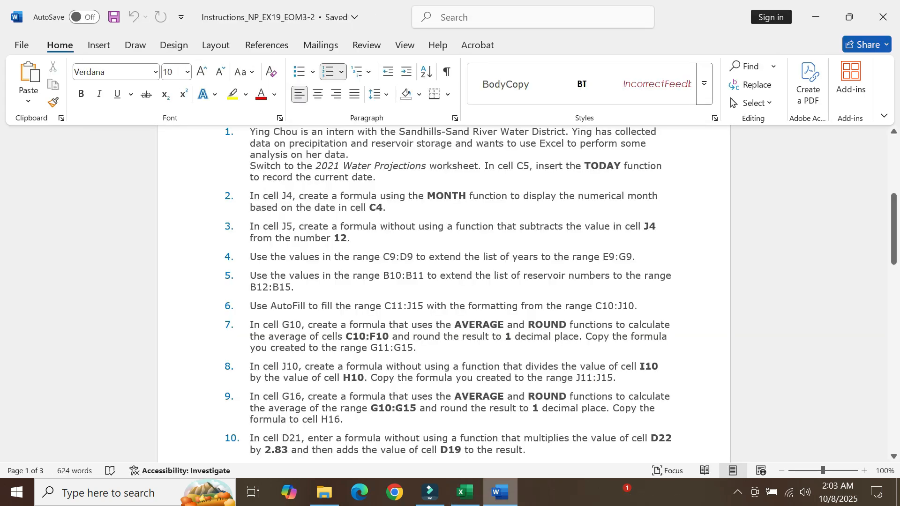
Read project step 9 in the Word instructions for the formula required in cell G16
click(240, 368)
key(Down)
key(Down)
key(Down)
key(Down)
key(Down)
key(Down)
key(Down)
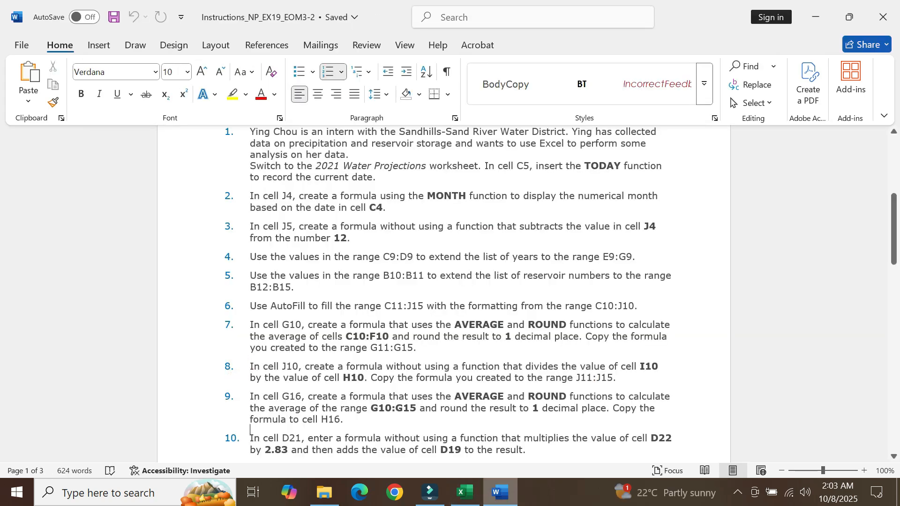
key(Down)
key(Down)
key(Down)
key(Down)
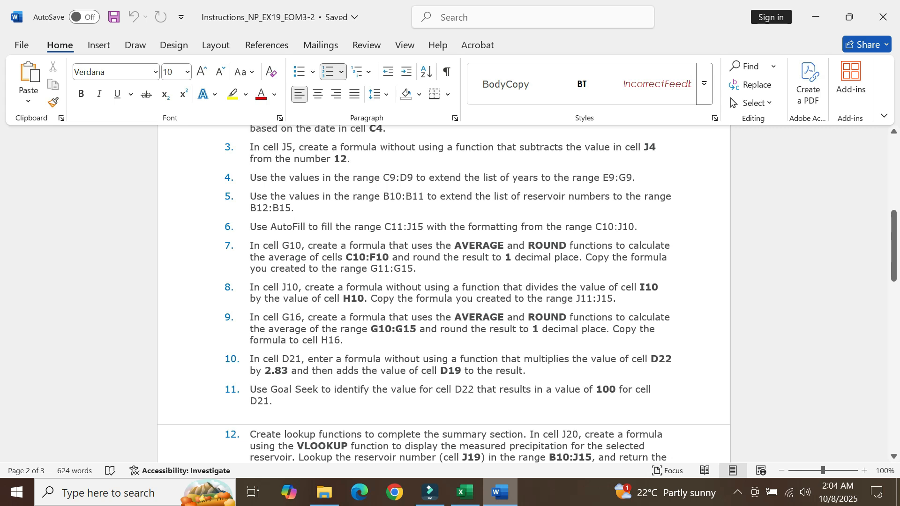
Switch to the Excel worksheet and begin the formula in cell G16 with =ROUND(AVERAGE(
click(463, 493)
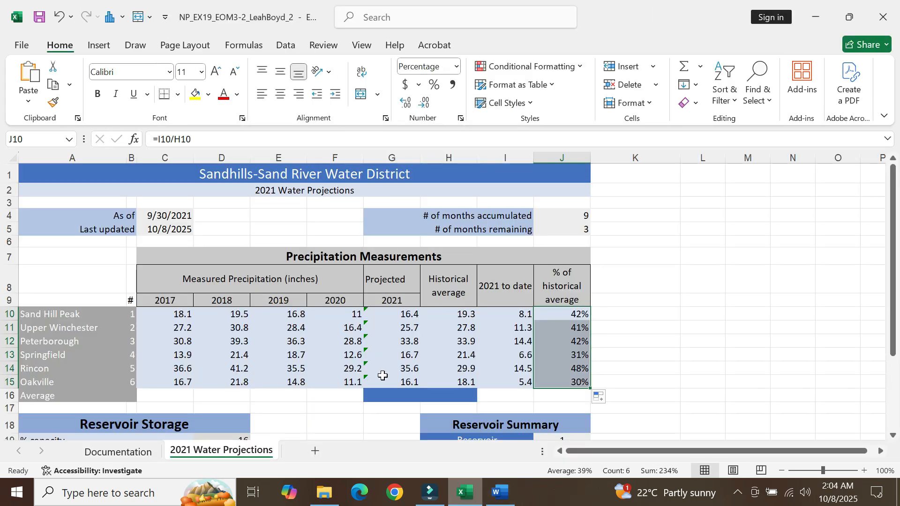
click(387, 398)
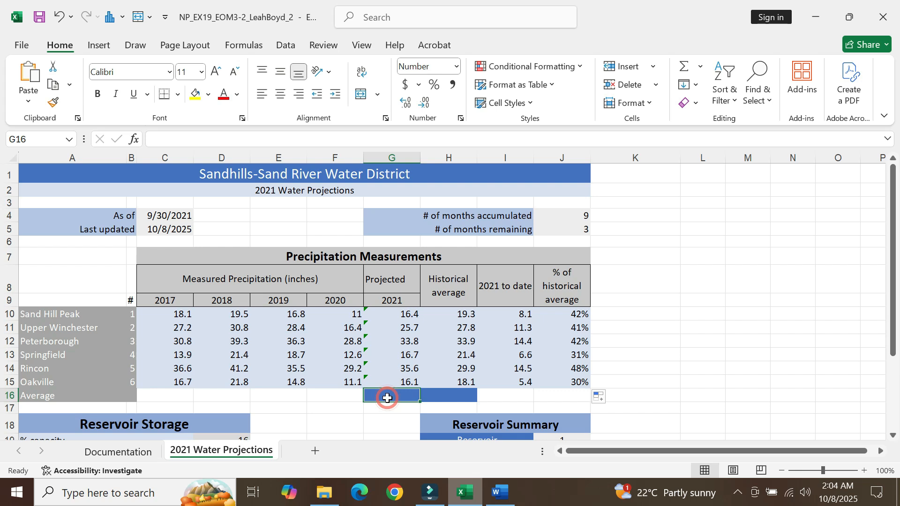
text(=)
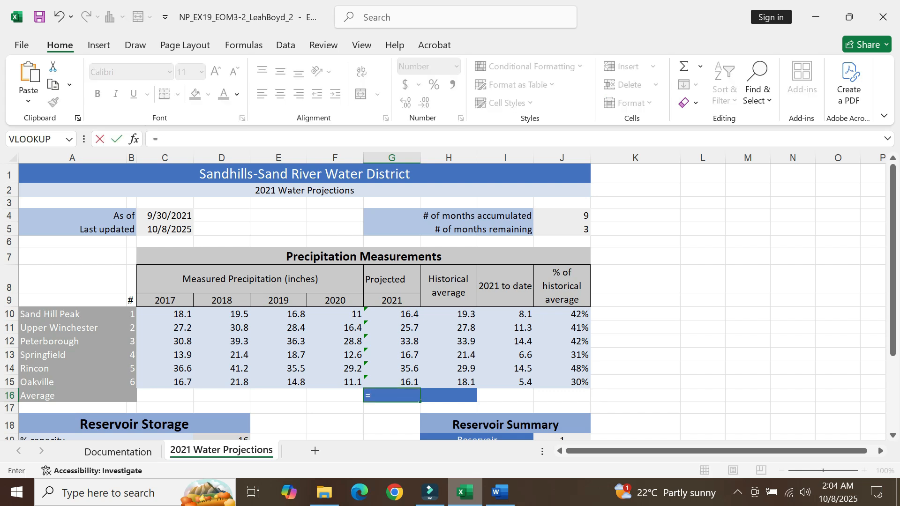
text(Round)
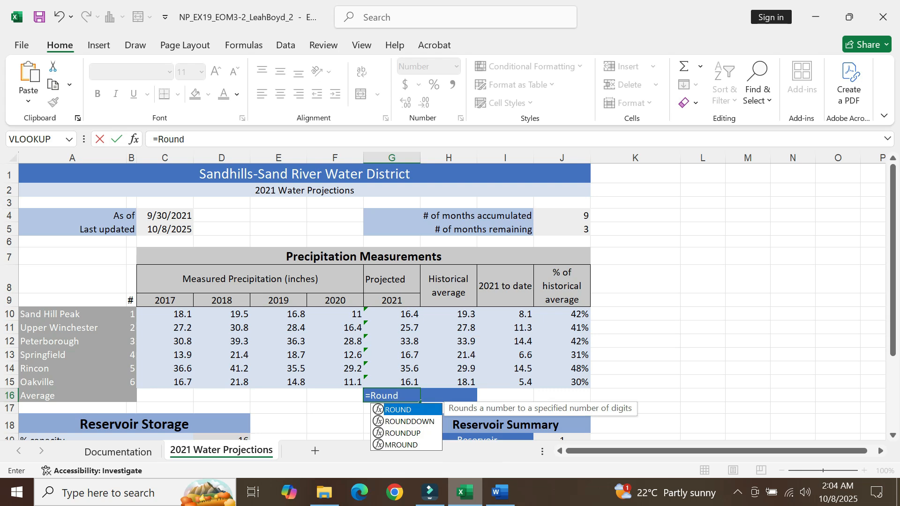
double_click(379, 411)
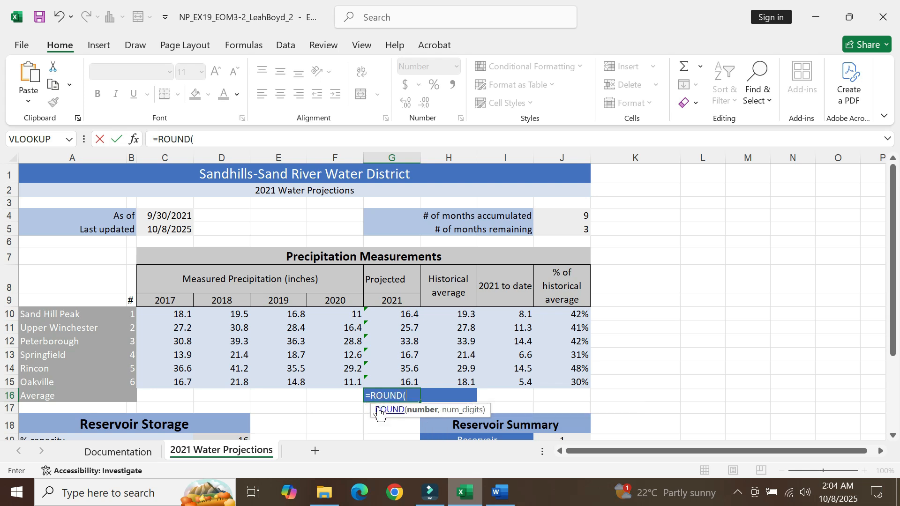
text(Aver)
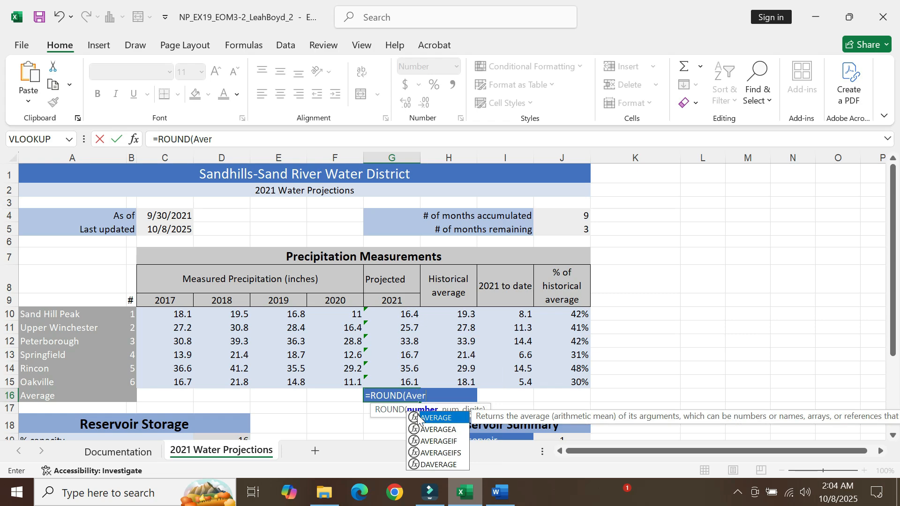
double_click(419, 421)
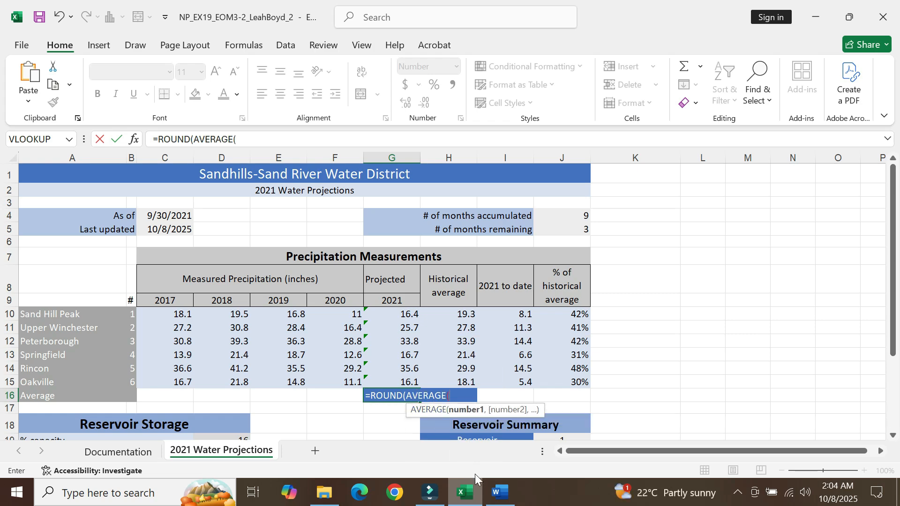
Copy the range G10:G15 from project step 9 in Word and complete the Excel formula in G16 as =ROUND(AVERAGE(G10:G15 ),1)
click(498, 493)
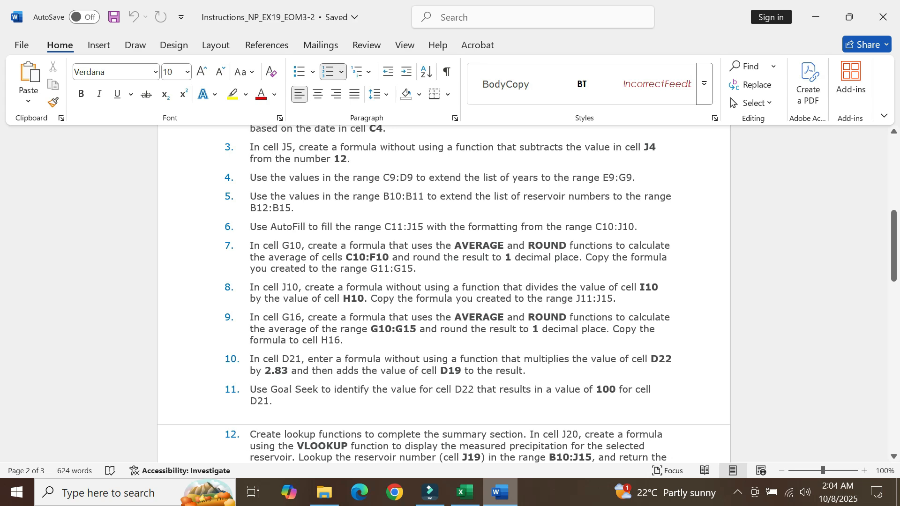
drag(371, 329, 417, 330)
key(ctrl+c)
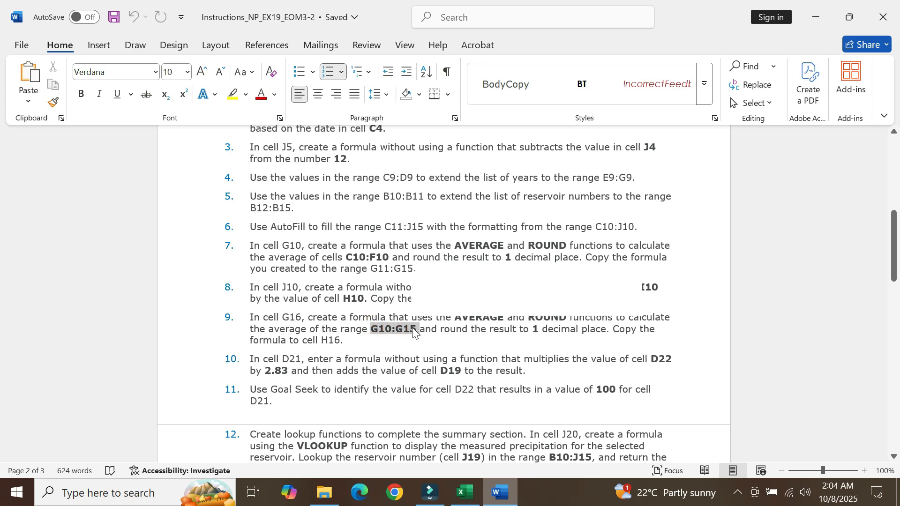
click(464, 493)
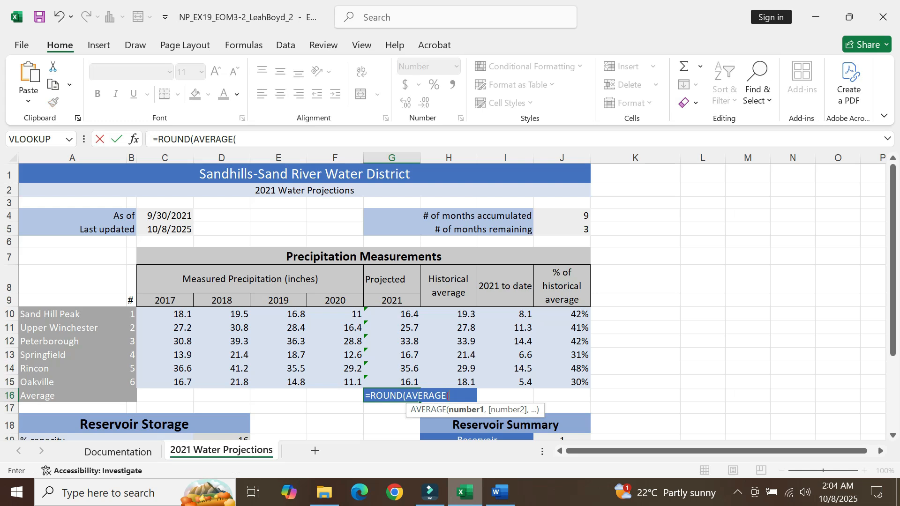
key(ctrl+v)
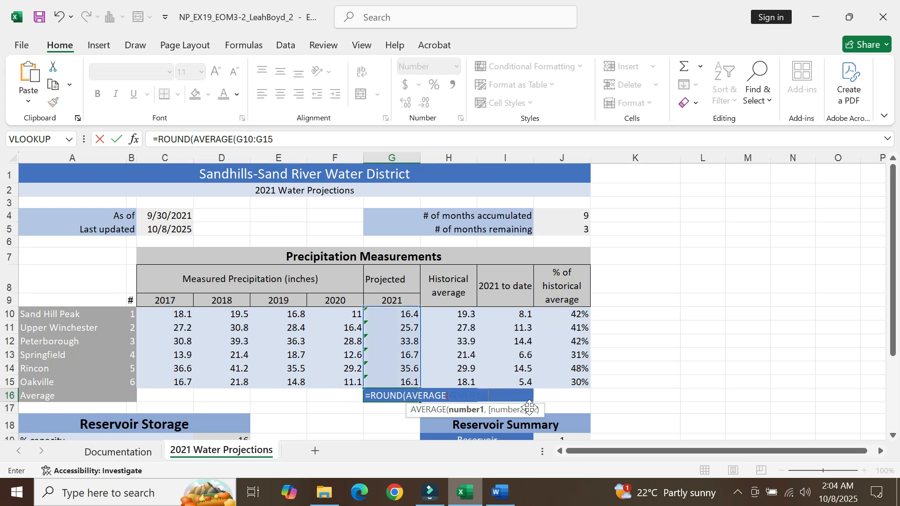
click(277, 139)
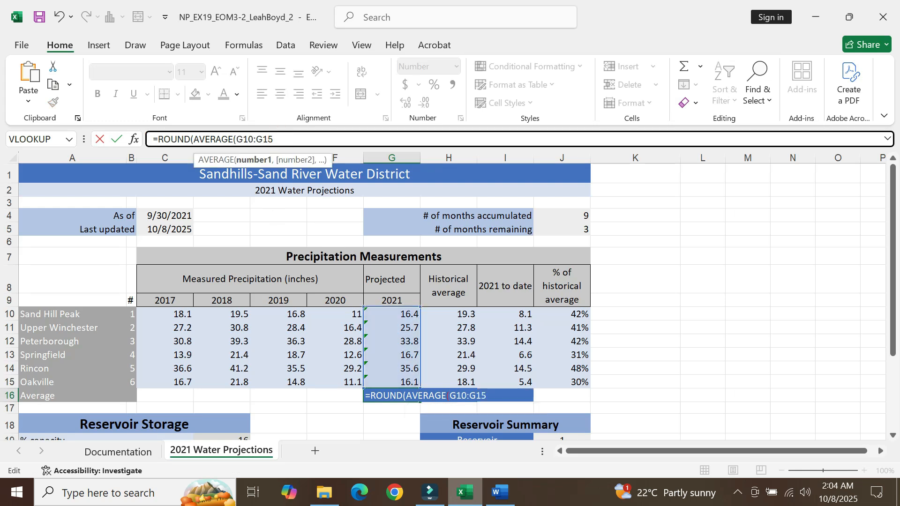
text(),1)
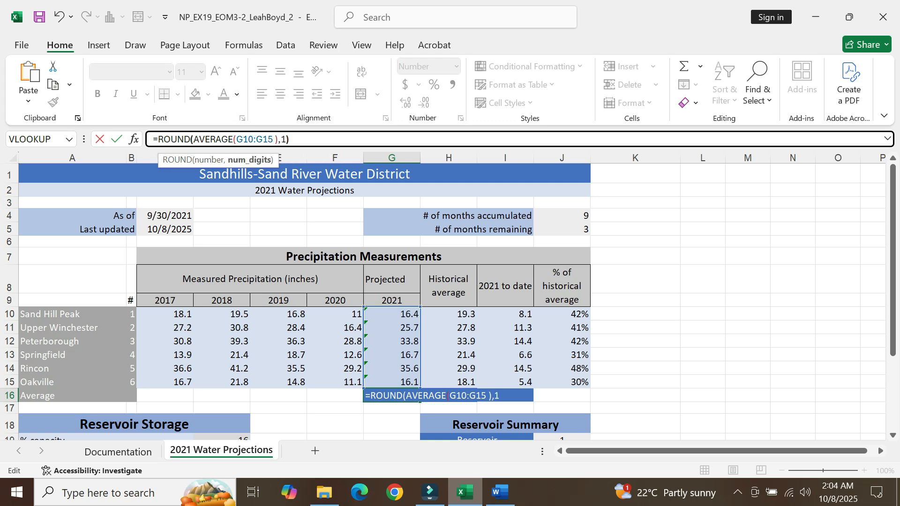
key(Return)
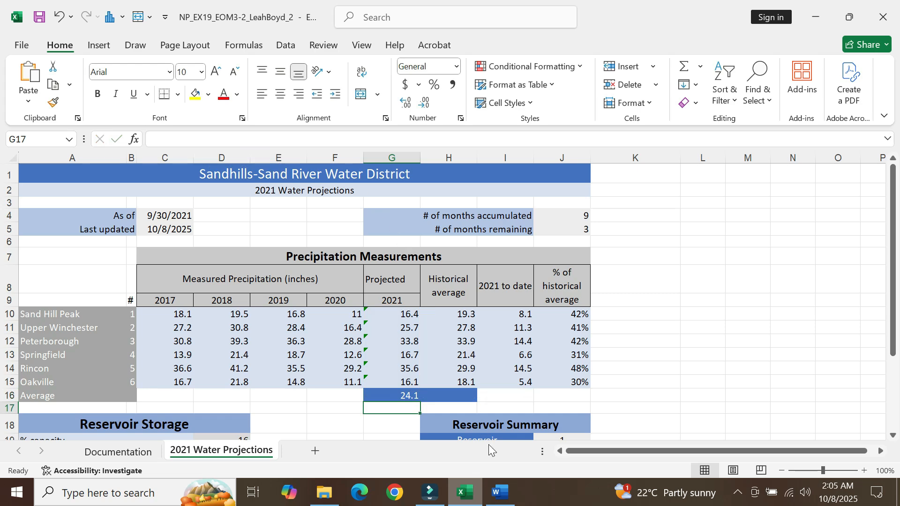
Check the copy target in project step 9 in Word and copy the G16 formula to H16 in Excel
click(498, 500)
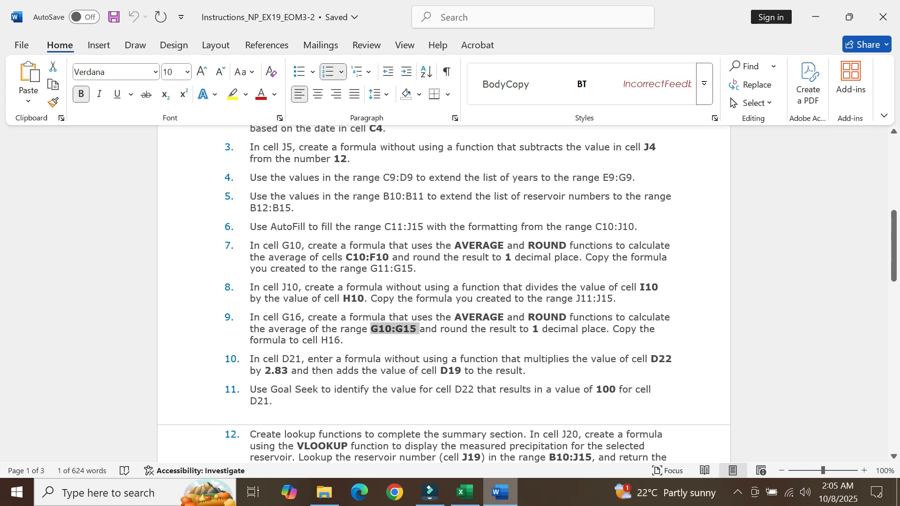
click(465, 492)
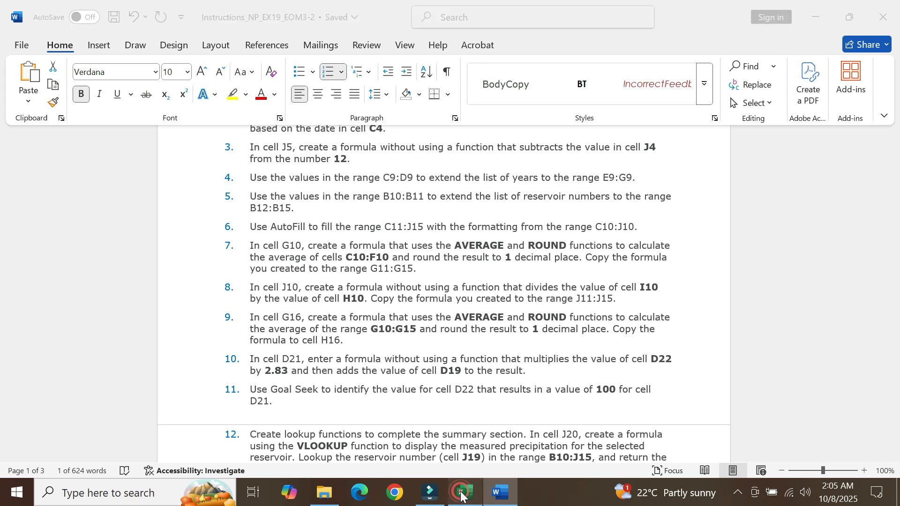
click(406, 396)
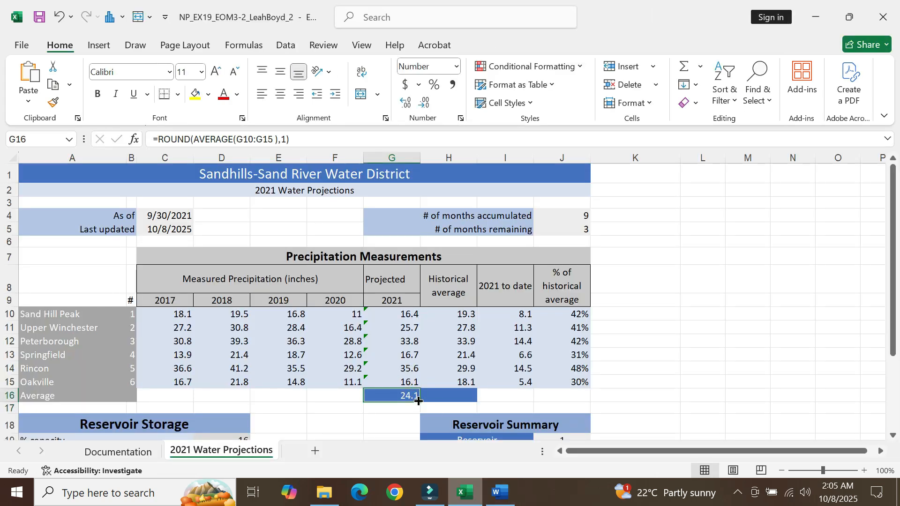
drag(418, 402, 464, 402)
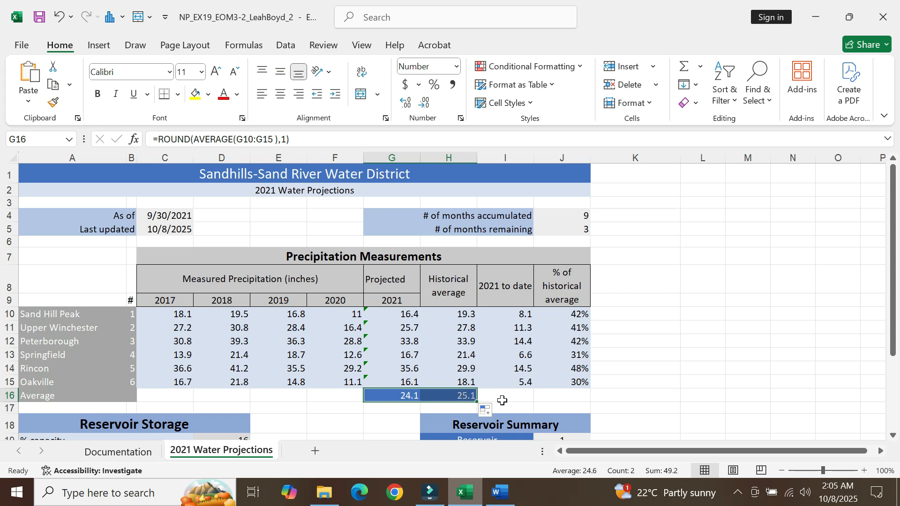
click(503, 401)
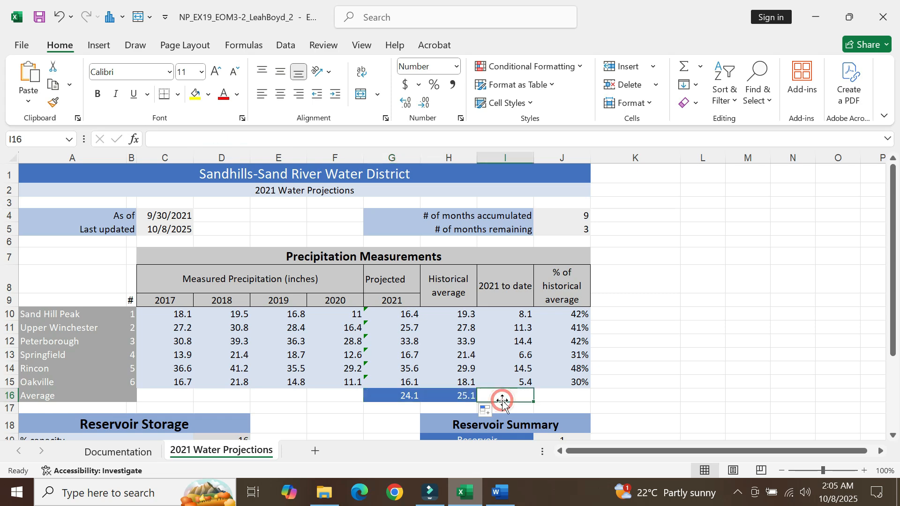
Switch to the Word instructions and examine project steps 10 to 13
click(498, 494)
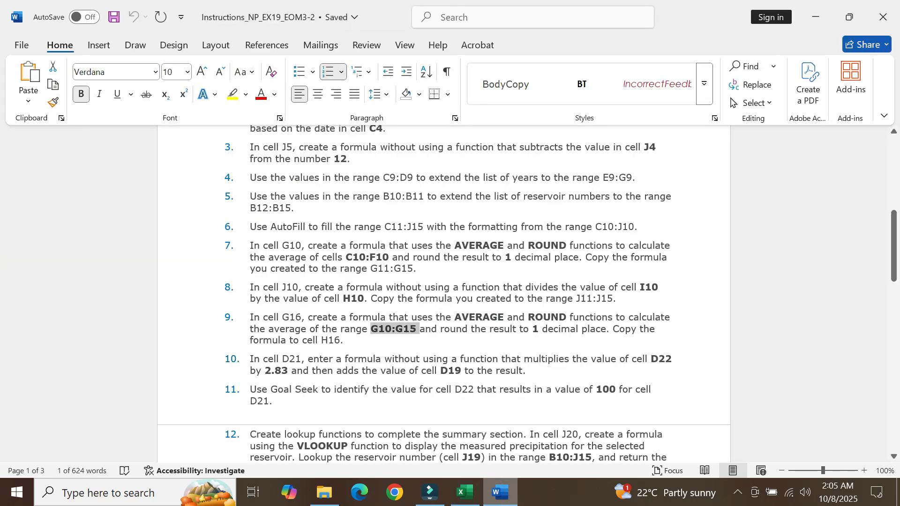
click(355, 346)
scroll(343, 450, down, 3)
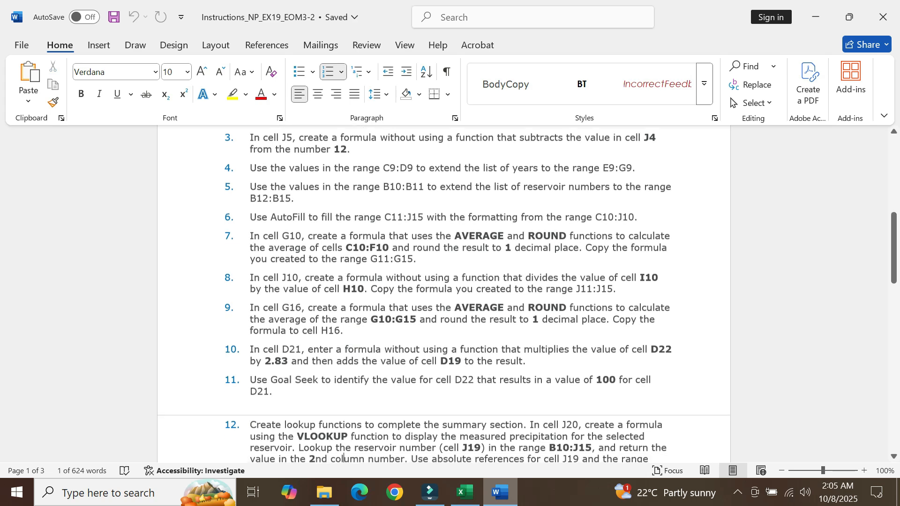
scroll(344, 459, down, 5)
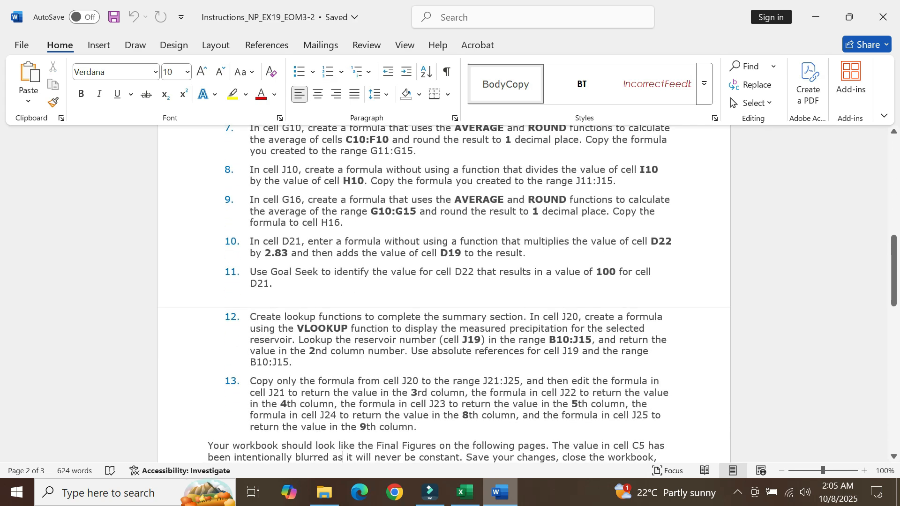
scroll(343, 457, down, 1)
click(343, 455)
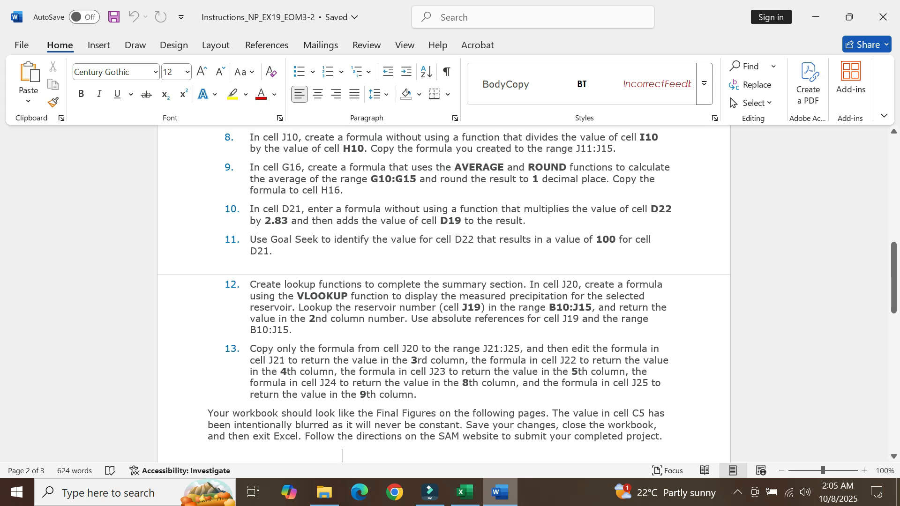